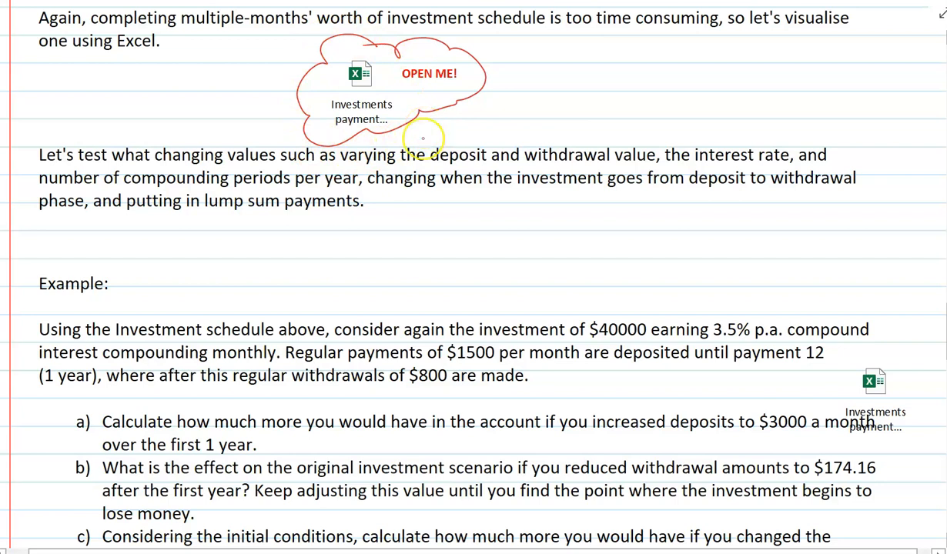
- Enter an original principal of 40000 and an annual interest rate of 3.5% in the investment data
{"action": "scroll", "coordinate": [423, 186], "scroll_direction": "down", "scroll_amount": 3}
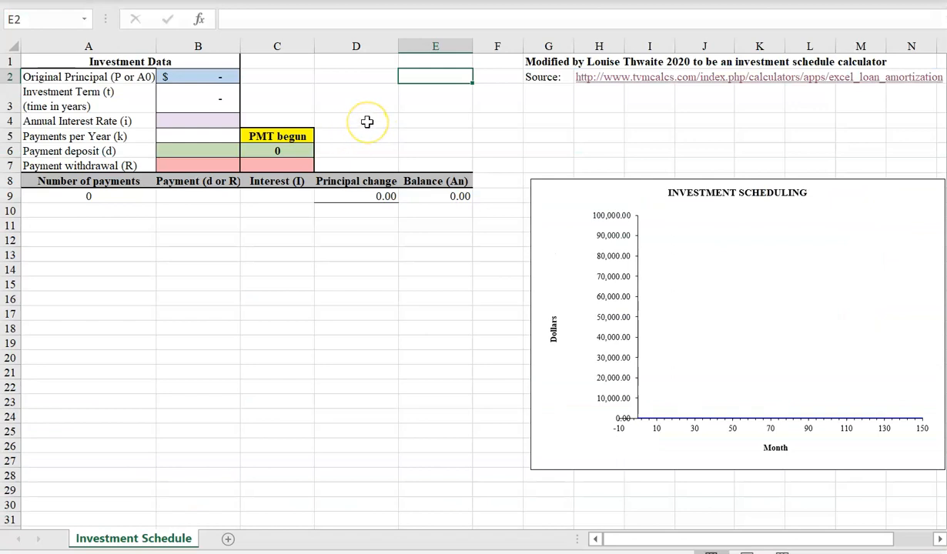
{"action": "left_click", "coordinate": [198, 74]}
{"action": "type", "text": "40000"}
{"action": "left_click", "coordinate": [172, 121]}
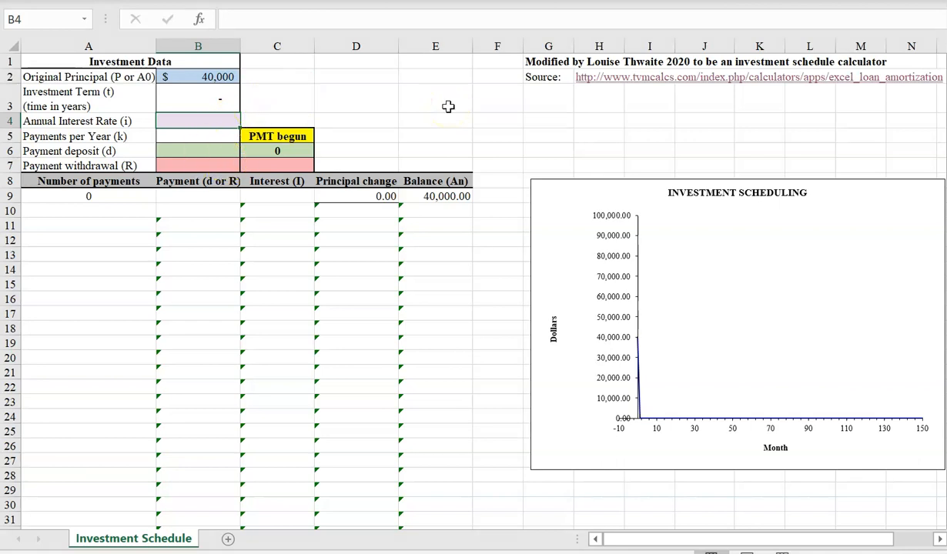
{"action": "type", "text": "3.5"}
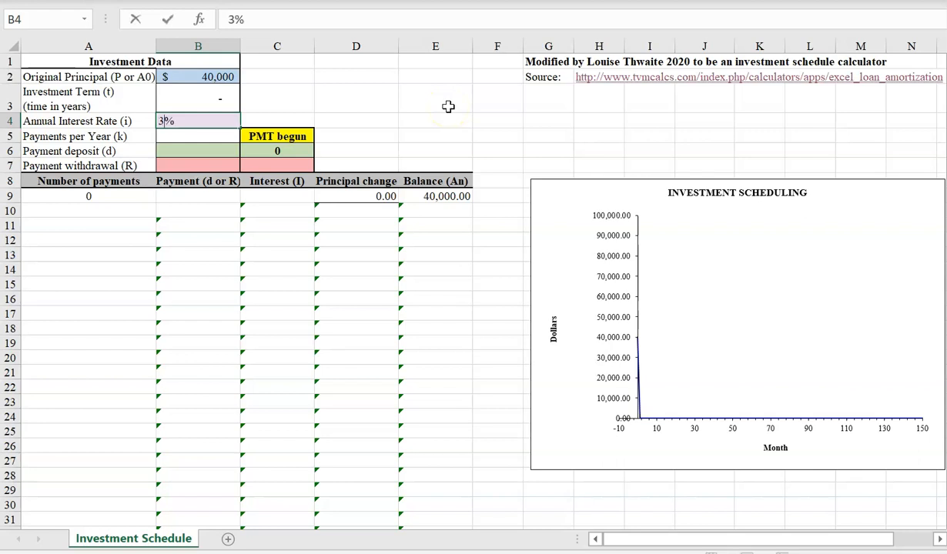
{"action": "key", "text": "Return"}
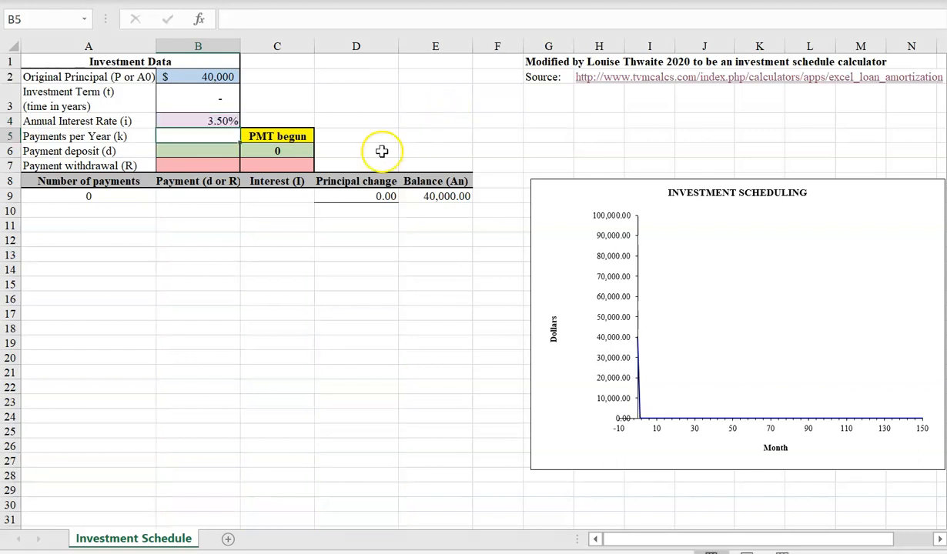
- Set the payments per year to 12 and the investment term to 2 years
{"action": "type", "text": "12"}
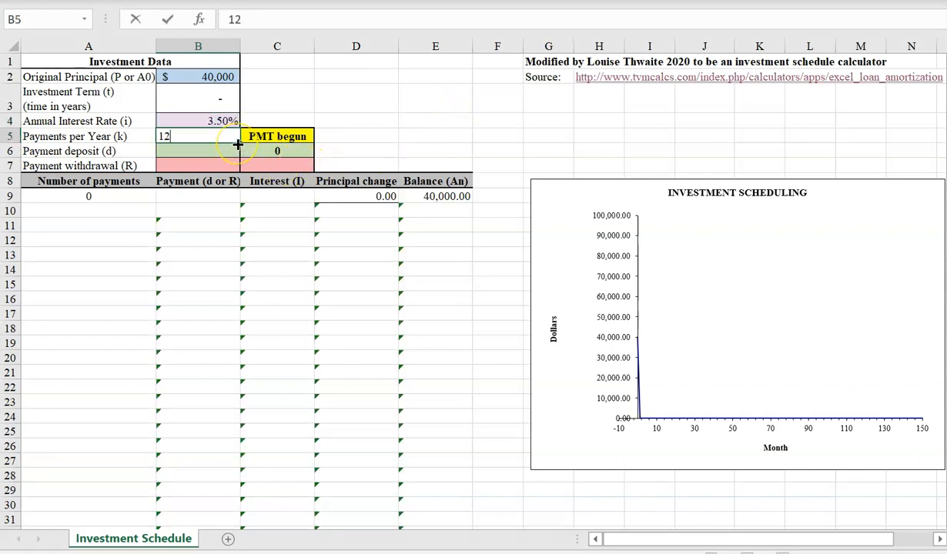
{"action": "key", "text": "Return"}
{"action": "left_click", "coordinate": [223, 100]}
{"action": "type", "text": "2"}
{"action": "key", "text": "BackSpace"}
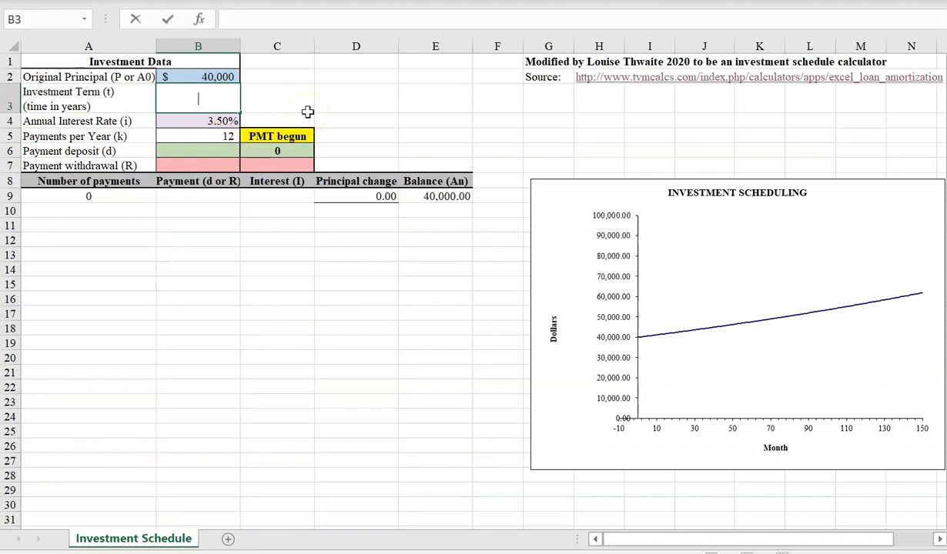
{"action": "type", "text": "2"}
- Enter a payment deposit of 1500 and a payment withdrawal of -800
{"action": "left_click", "coordinate": [233, 153]}
{"action": "type", "text": "1500"}
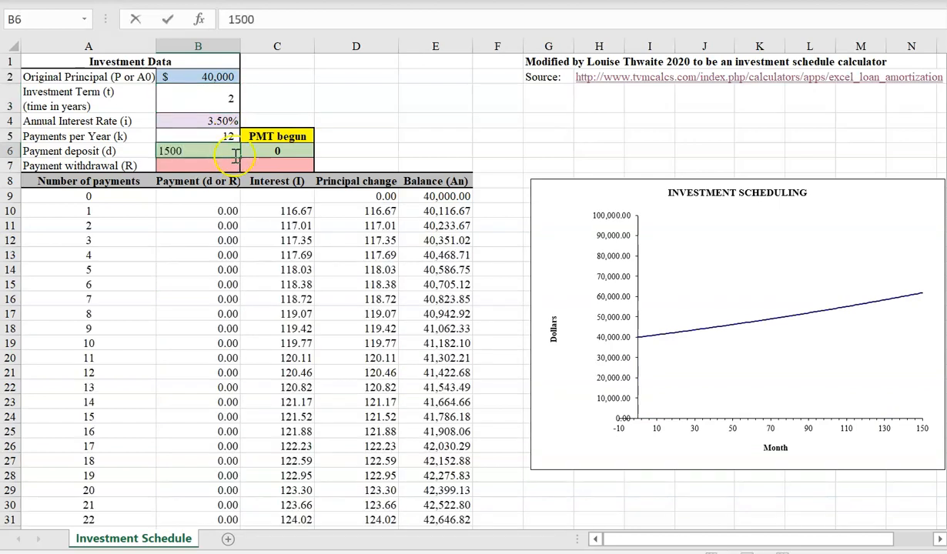
{"action": "key", "text": "Return"}
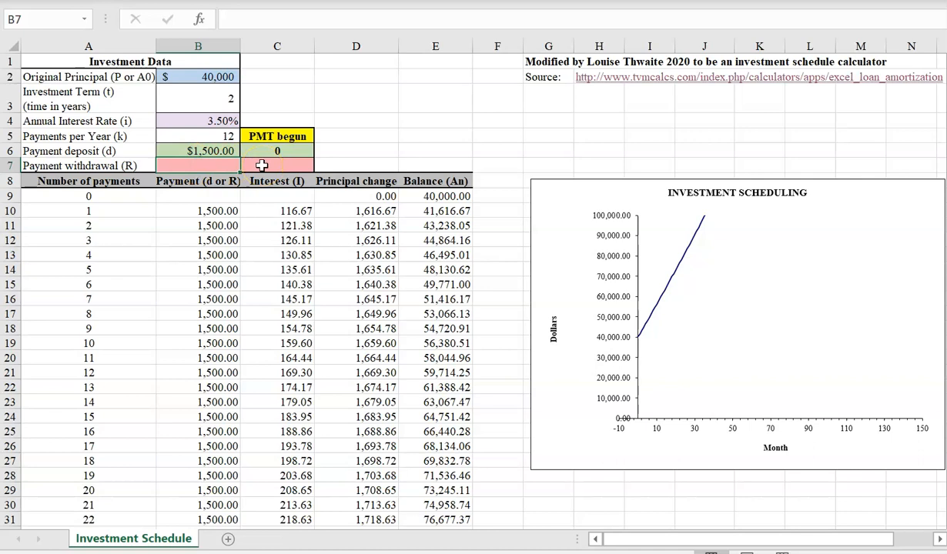
{"action": "type", "text": "-800"}
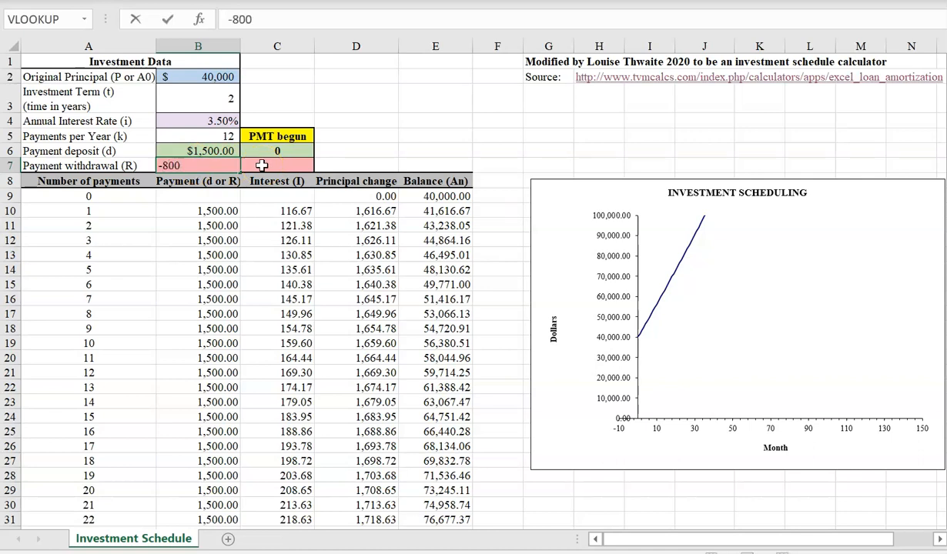
{"action": "key", "text": "Return"}
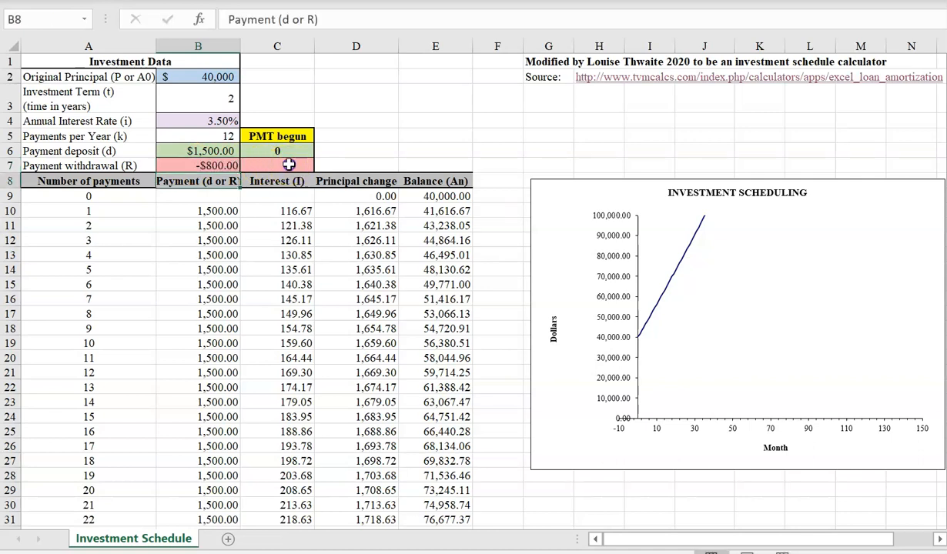
- Set the withdrawals to begin at payment 13 and review the schedule down to its last payment
{"action": "left_click", "coordinate": [289, 165]}
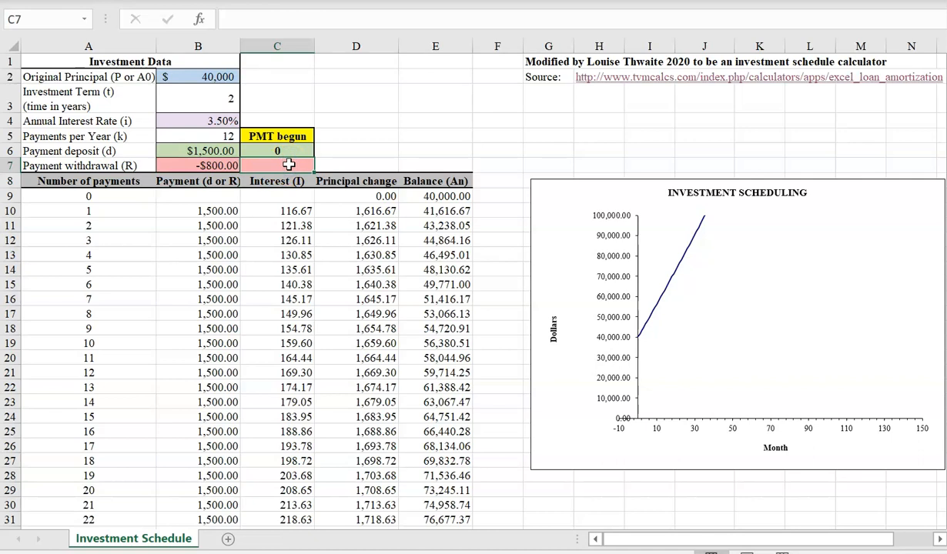
{"action": "type", "text": "13"}
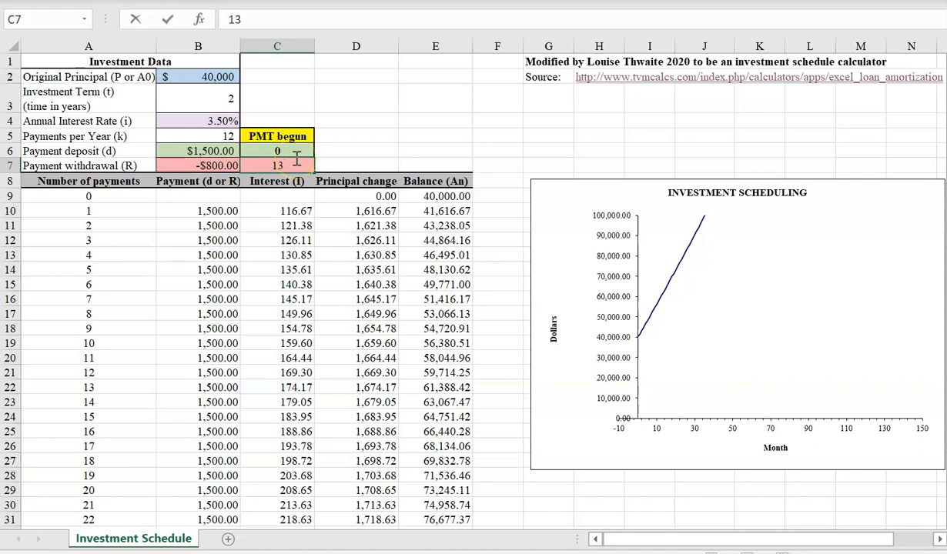
{"action": "key", "text": "Return"}
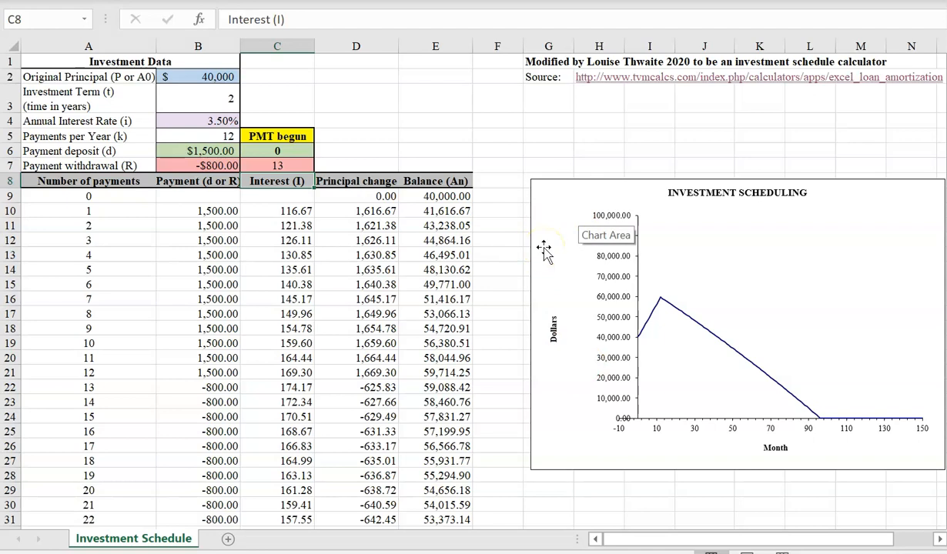
{"action": "left_click", "coordinate": [329, 95]}
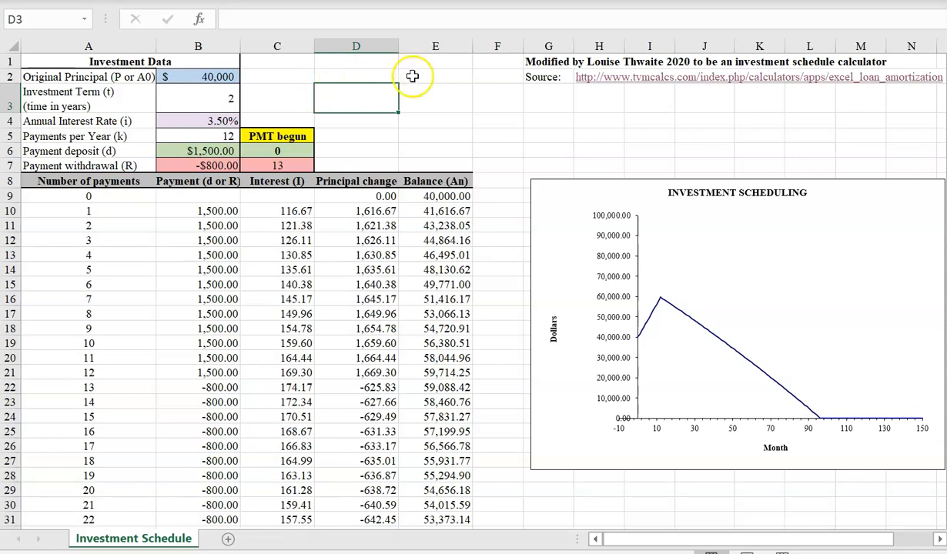
{"action": "left_click", "coordinate": [424, 75]}
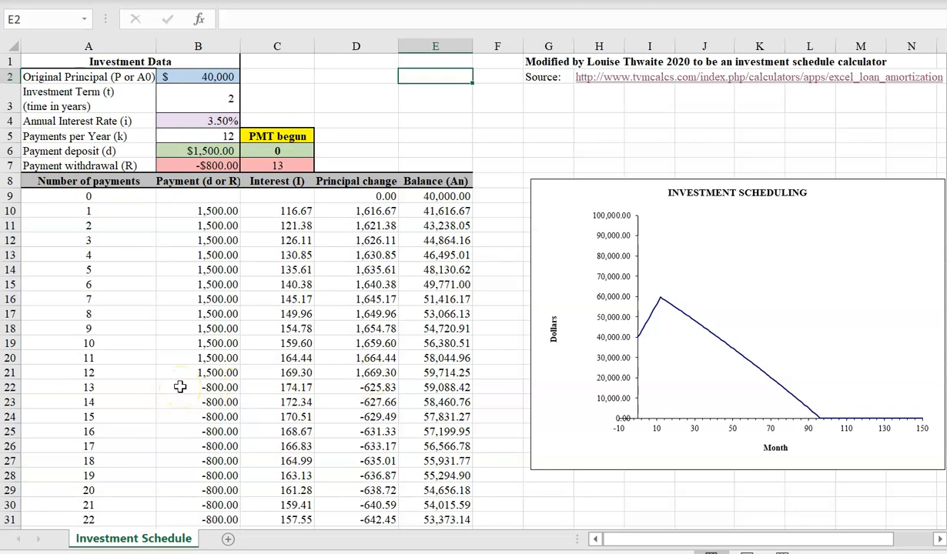
{"action": "scroll", "coordinate": [178, 385], "scroll_direction": "down", "scroll_amount": 2}
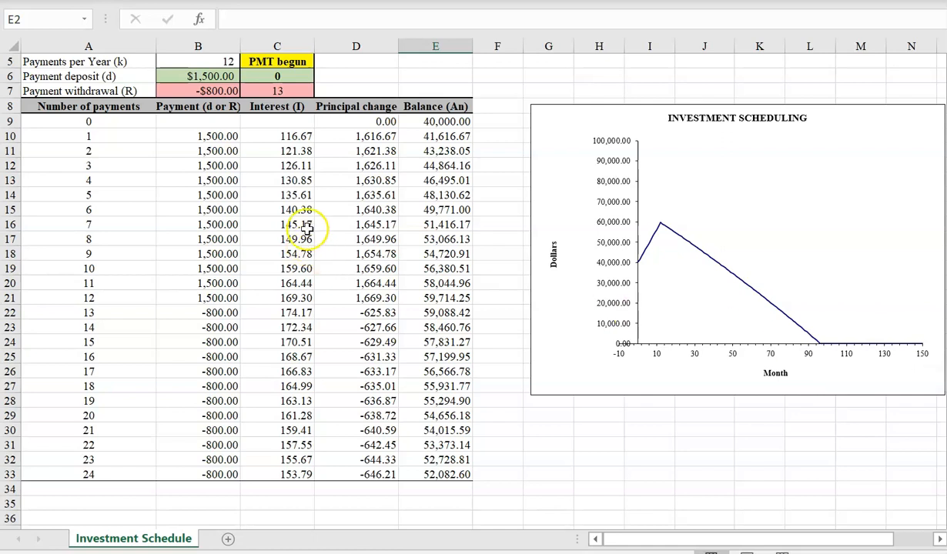
{"action": "scroll", "coordinate": [332, 237], "scroll_direction": "up", "scroll_amount": 2}
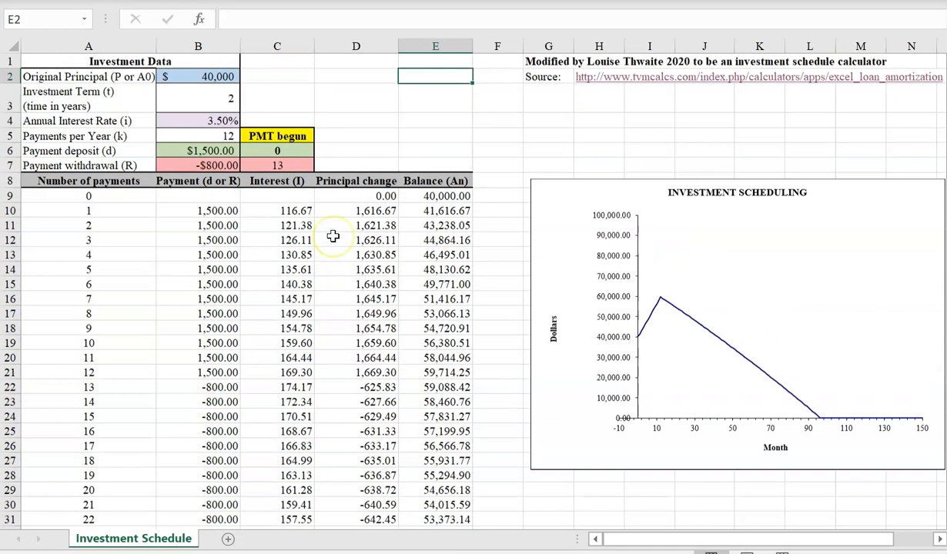
- Set the investment term to 5 years and look through the schedule down to its last payment
{"action": "left_click", "coordinate": [222, 102]}
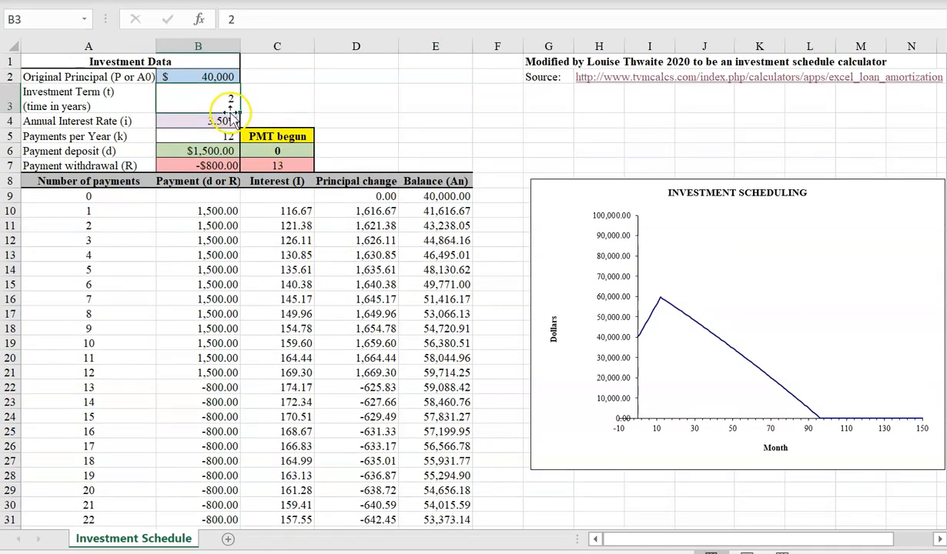
{"action": "type", "text": "5"}
{"action": "key", "text": "Return"}
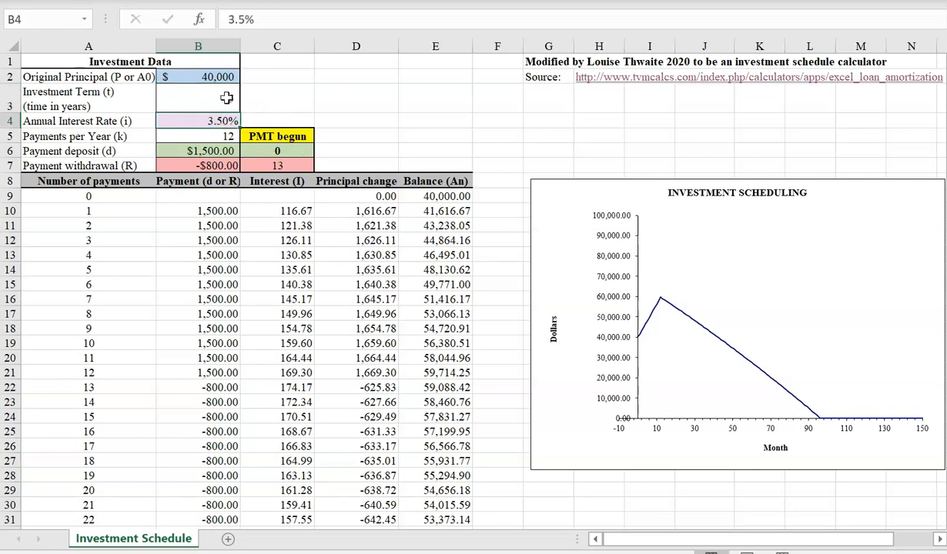
{"action": "scroll", "coordinate": [328, 266], "scroll_direction": "down", "scroll_amount": 11}
{"action": "scroll", "coordinate": [328, 268], "scroll_direction": "down", "scroll_amount": 5}
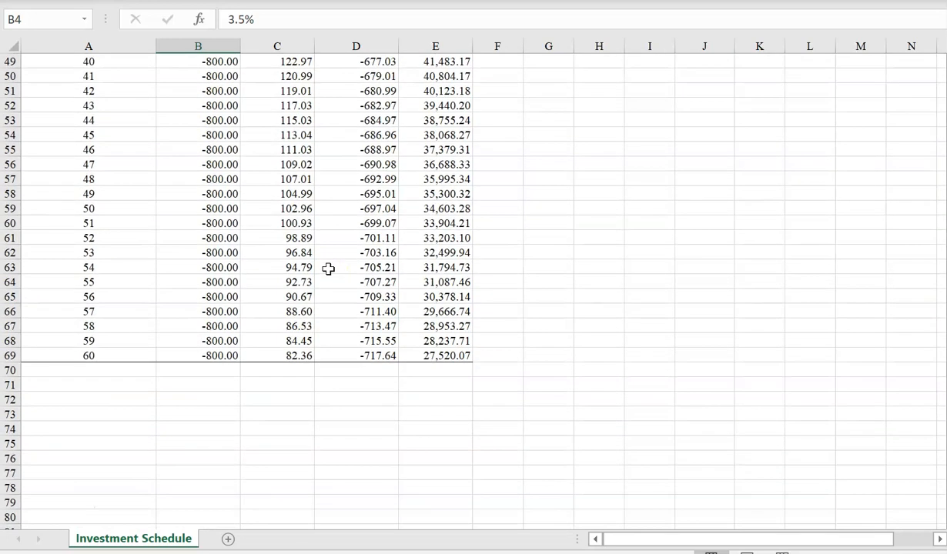
- Set the investment term to 10 years and examine the schedule to find when the balance runs out
{"action": "scroll", "coordinate": [328, 267], "scroll_direction": "up", "scroll_amount": 15}
{"action": "scroll", "coordinate": [231, 85], "scroll_direction": "up", "scroll_amount": 2}
{"action": "left_click", "coordinate": [206, 95]}
{"action": "type", "text": "10"}
{"action": "key", "text": "Return"}
{"action": "scroll", "coordinate": [329, 166], "scroll_direction": "down", "scroll_amount": 1}
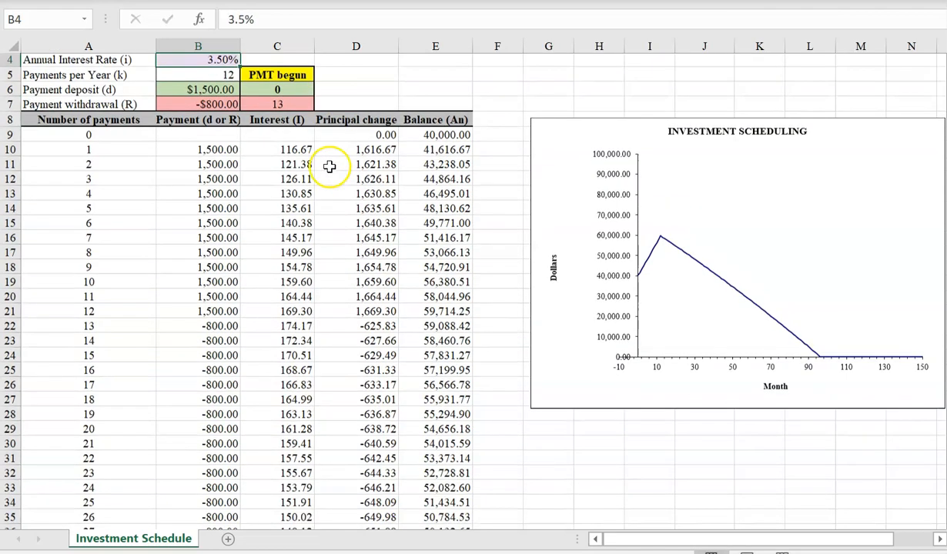
{"action": "scroll", "coordinate": [329, 166], "scroll_direction": "down", "scroll_amount": 20}
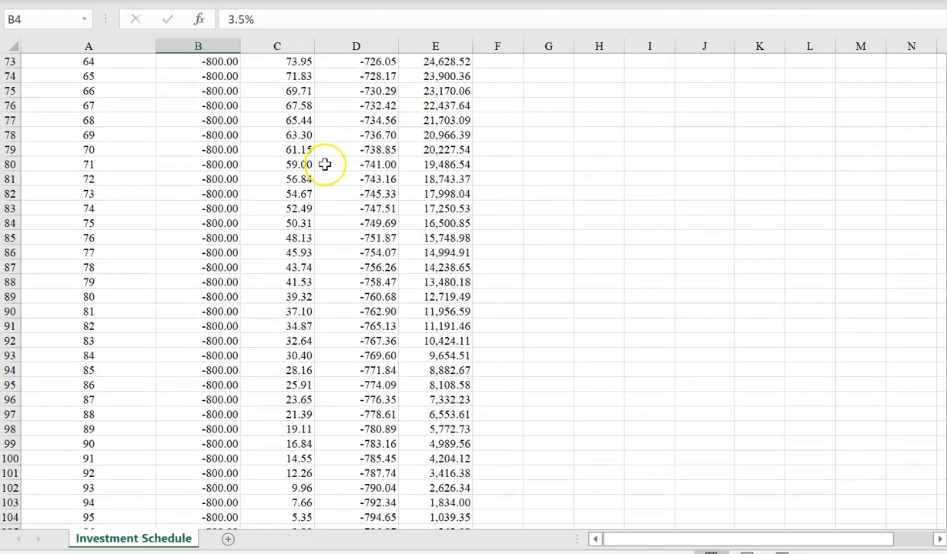
{"action": "scroll", "coordinate": [325, 164], "scroll_direction": "down", "scroll_amount": 5}
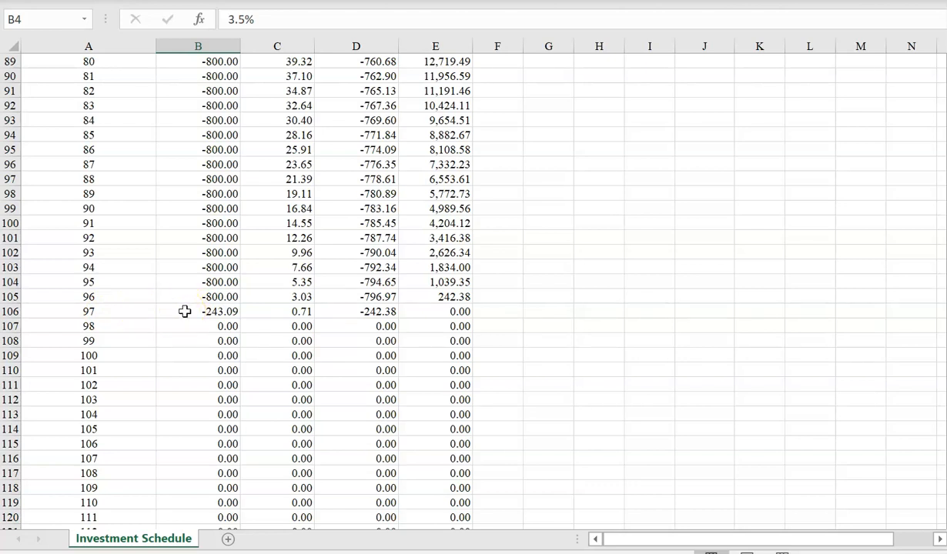
{"action": "scroll", "coordinate": [189, 312], "scroll_direction": "up", "scroll_amount": 1}
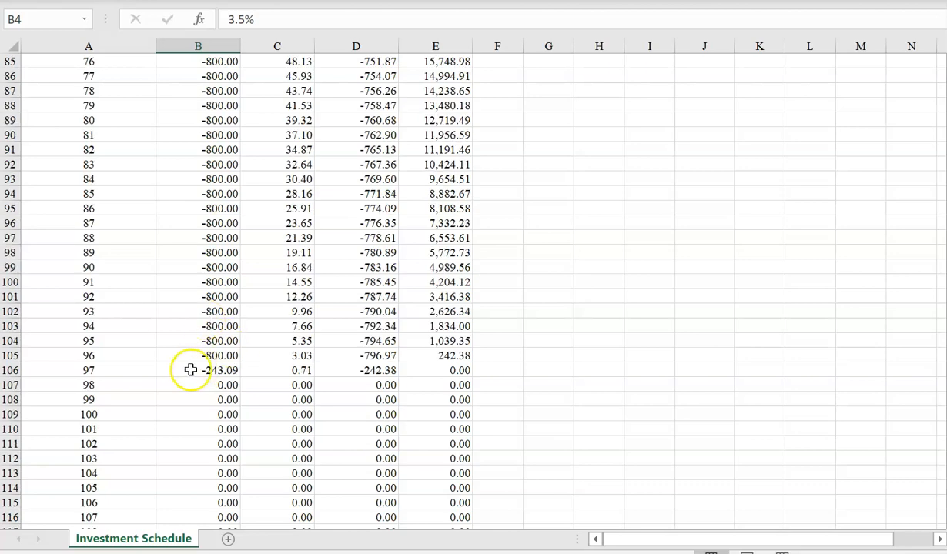
{"action": "scroll", "coordinate": [192, 400], "scroll_direction": "up", "scroll_amount": 1}
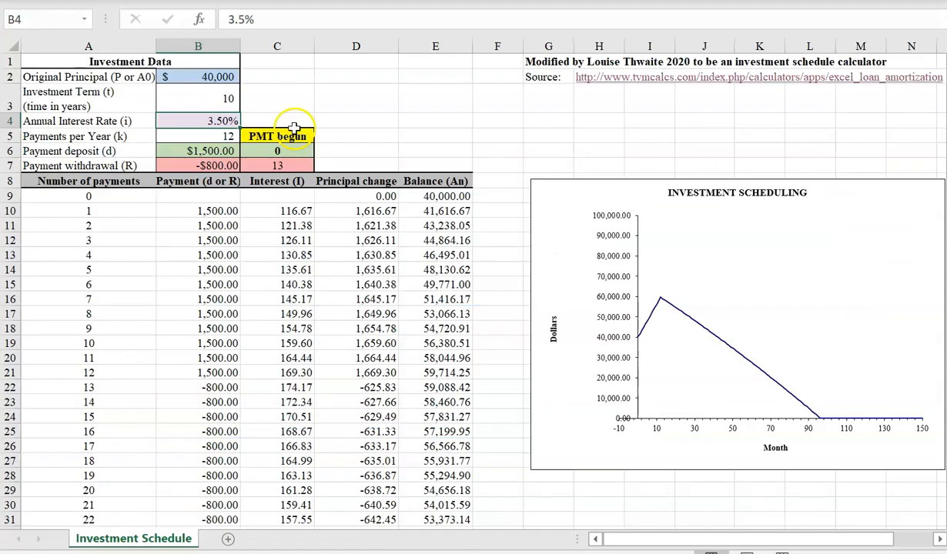
- Increase the payment deposit to 3000 and inspect the schedule row for payment 12
{"action": "left_click", "coordinate": [223, 151]}
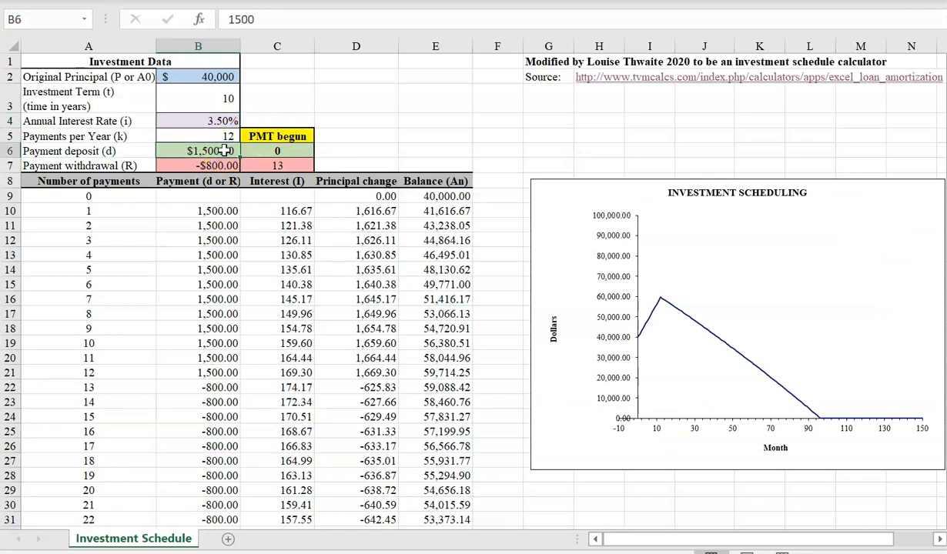
{"action": "type", "text": "3000"}
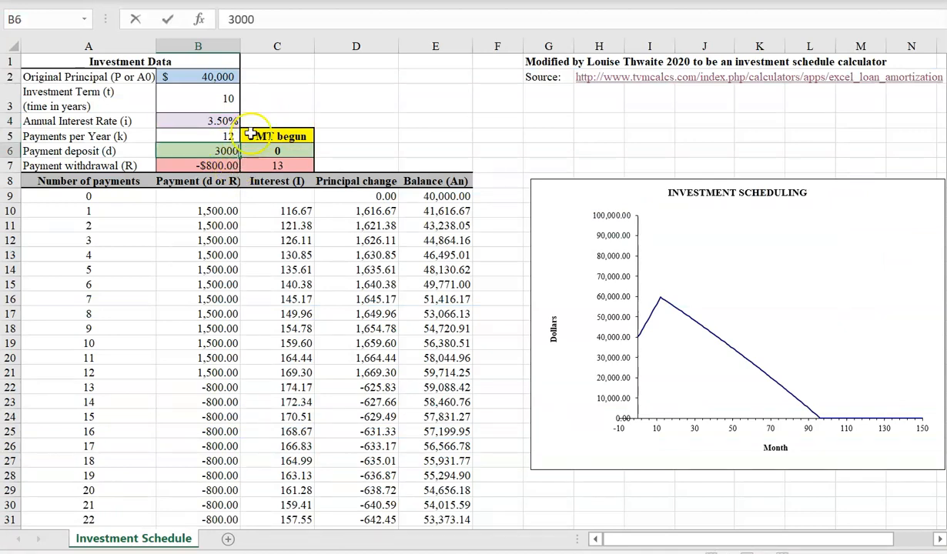
{"action": "key", "text": "Return"}
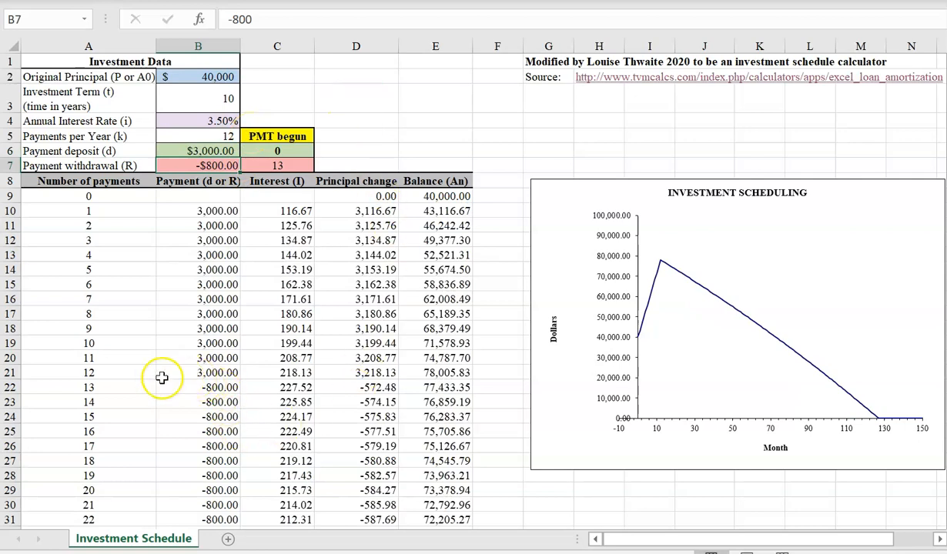
{"action": "left_click_drag", "start_coordinate": [121, 375], "coordinate": [454, 374]}
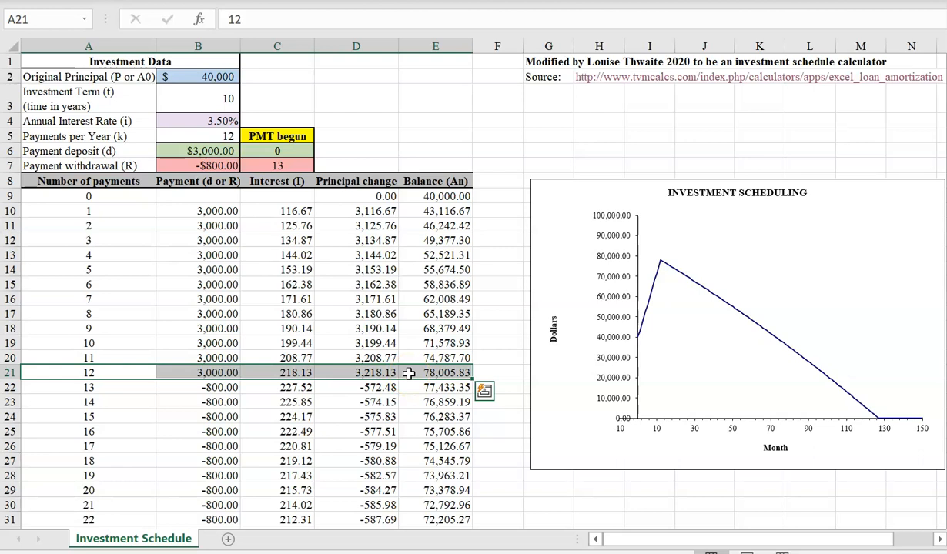
{"action": "left_click", "coordinate": [503, 373]}
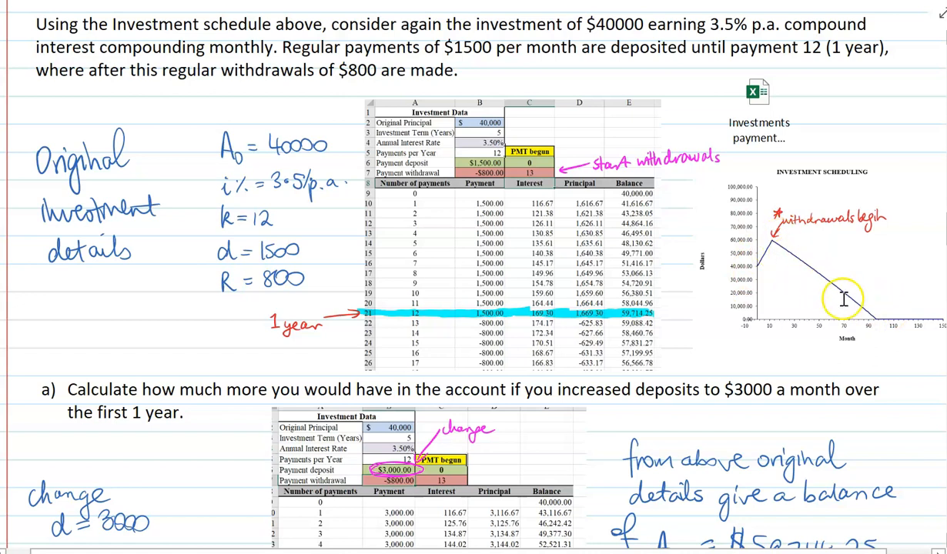
- Read the worked solution to part (a) in the notes, comparing the one-year balances for both deposit amounts
{"action": "scroll", "coordinate": [32, 26], "scroll_direction": "down", "scroll_amount": 4}
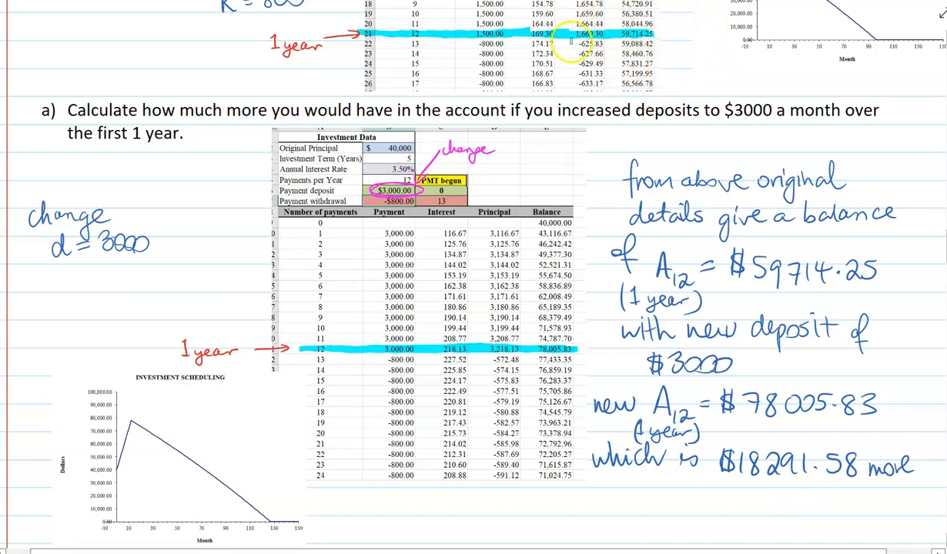
{"action": "scroll", "coordinate": [639, 65], "scroll_direction": "down", "scroll_amount": 2}
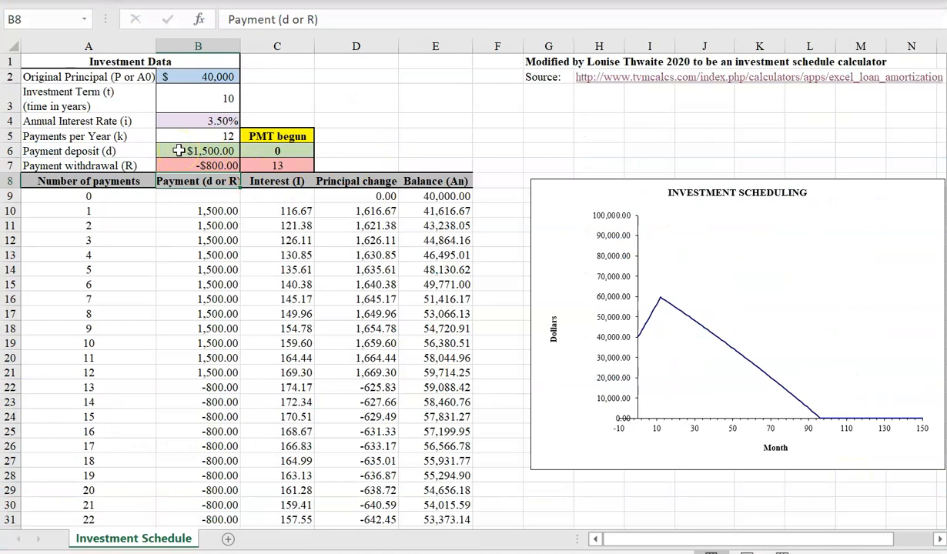
- Set the payment withdrawal to -174.16 and inspect the principal change once withdrawals begin
{"action": "left_click", "coordinate": [188, 165]}
{"action": "type", "text": "-174.16"}
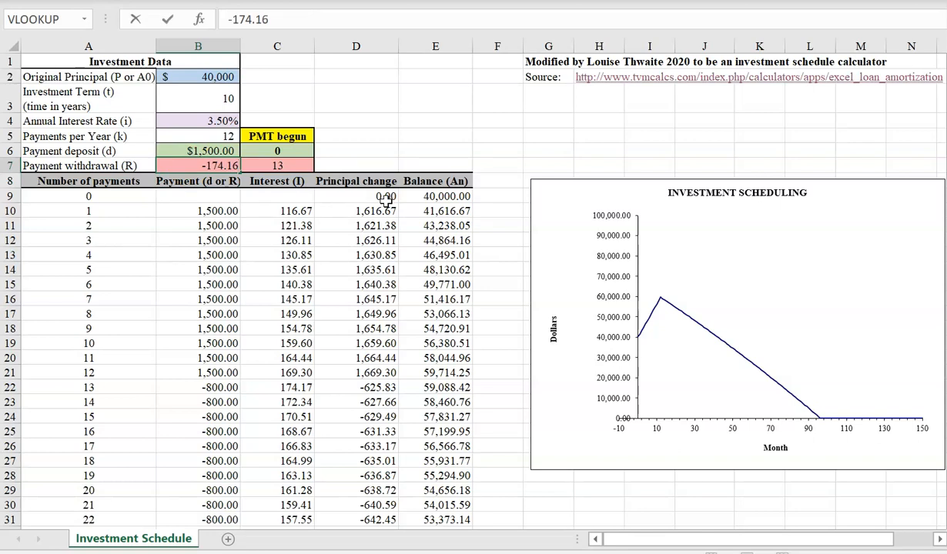
{"action": "key", "text": "Return"}
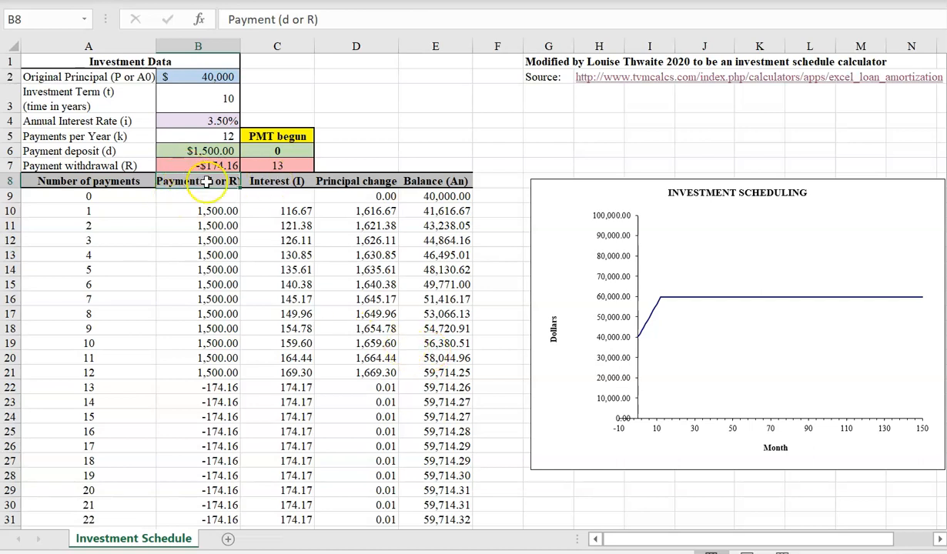
{"action": "left_click", "coordinate": [354, 402]}
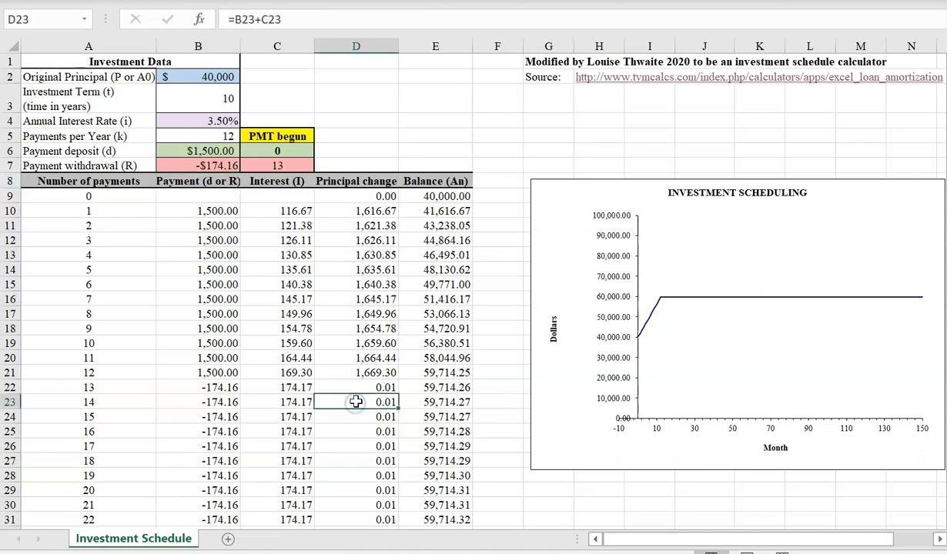
- Set the payment withdrawal to -174.18 and inspect how the principal change and chart respond from payment 13 onward
{"action": "left_click", "coordinate": [358, 388]}
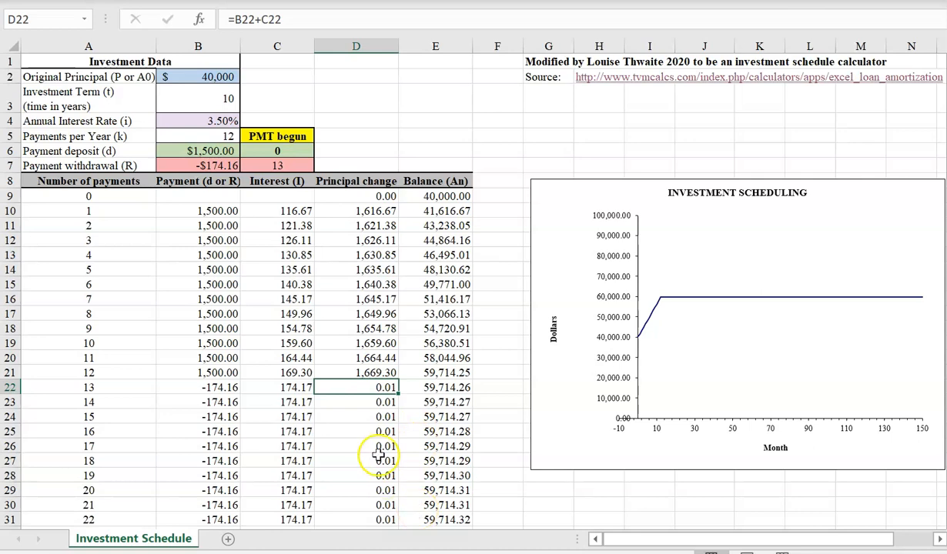
{"action": "left_click", "coordinate": [183, 164]}
{"action": "type", "text": "-"}
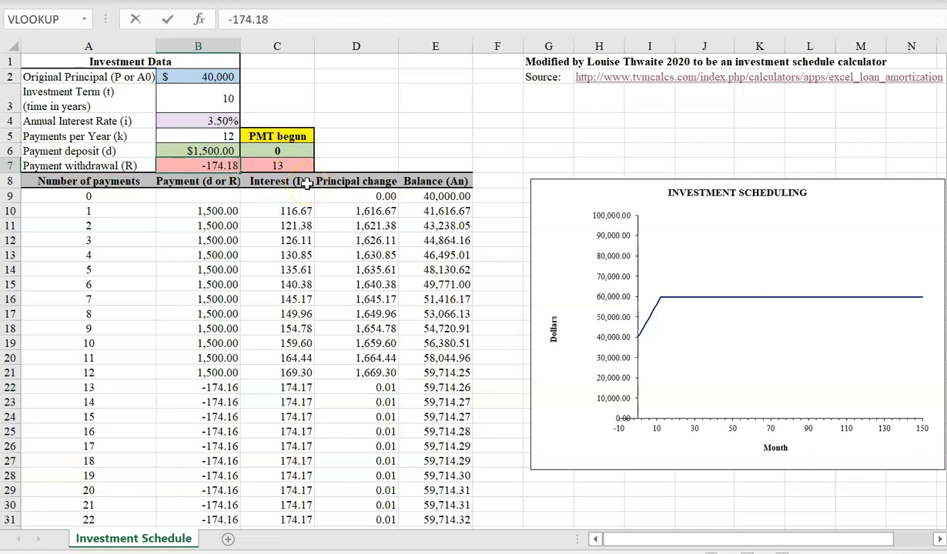
{"action": "key", "text": "Return"}
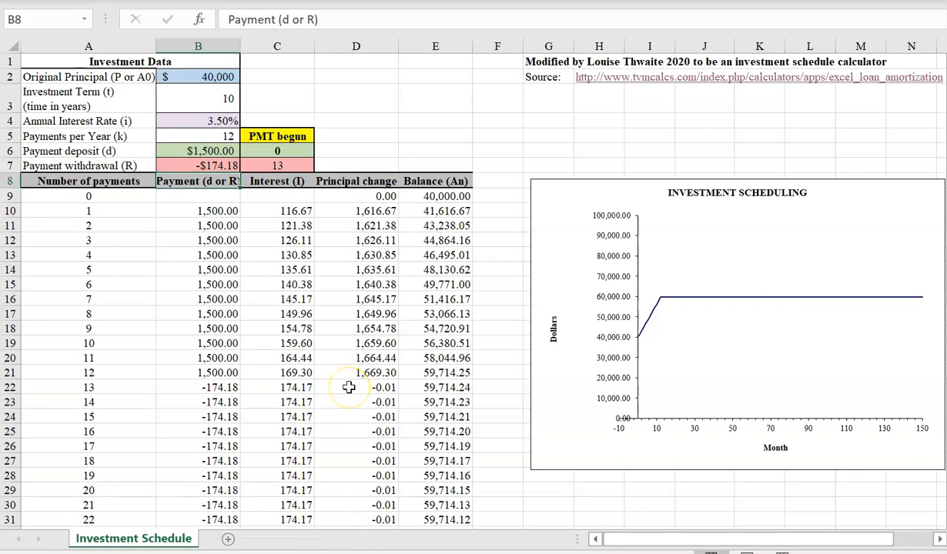
{"action": "mouse_move", "coordinate": [660, 304]}
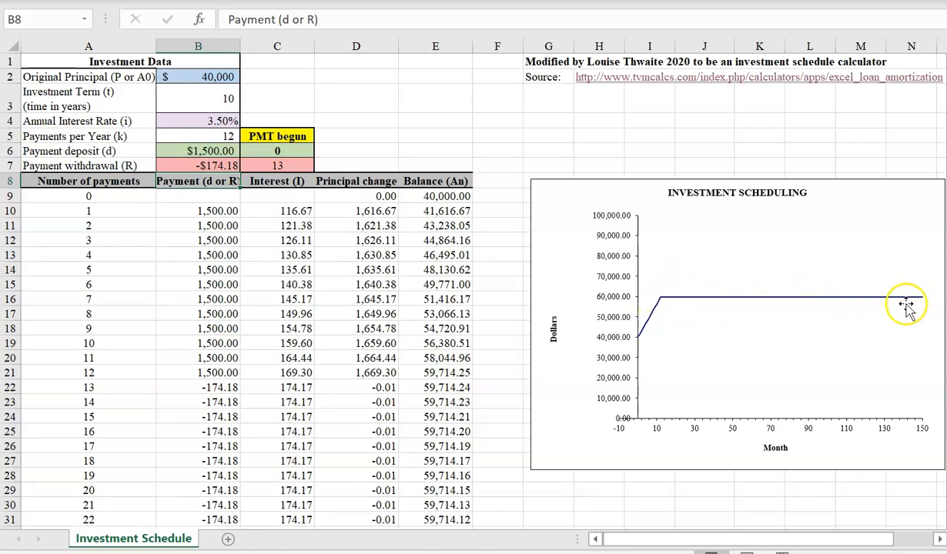
- Set the payment withdrawal to -174.17
{"action": "left_click", "coordinate": [228, 165]}
{"action": "type", "text": "-"}
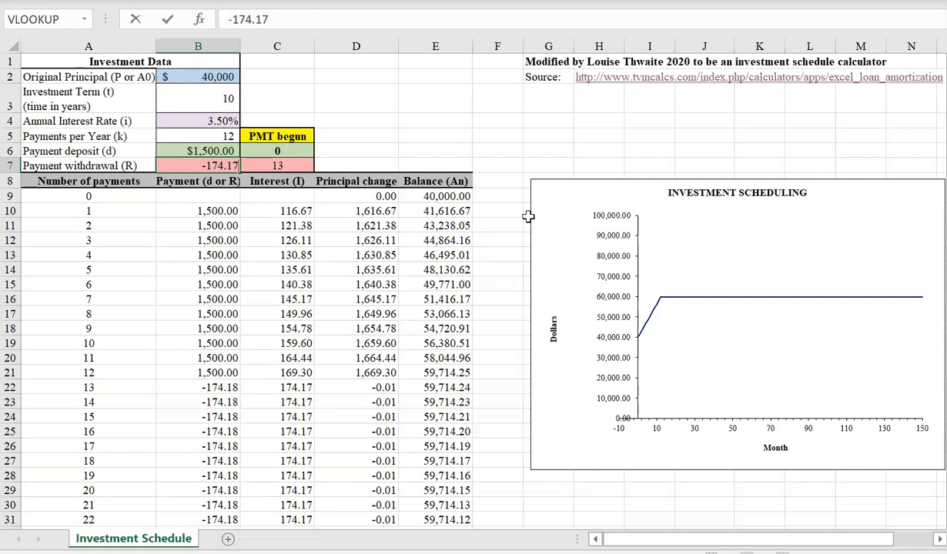
{"action": "key", "text": "Return"}
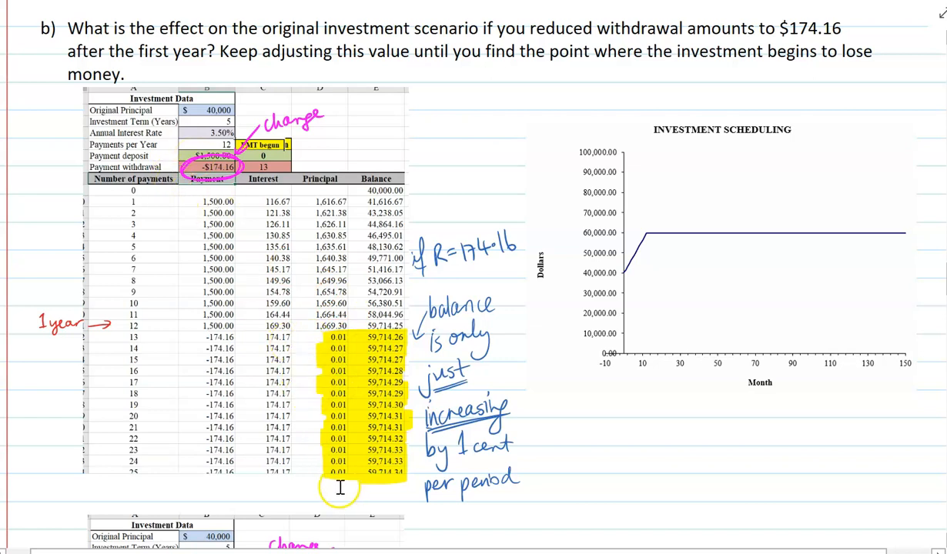
- Read the worked solution to part (b) in the notes, comparing the withdrawal scenarios of $174.16, $174.18 and $174.17
{"action": "scroll", "coordinate": [571, 396], "scroll_direction": "down", "scroll_amount": 5}
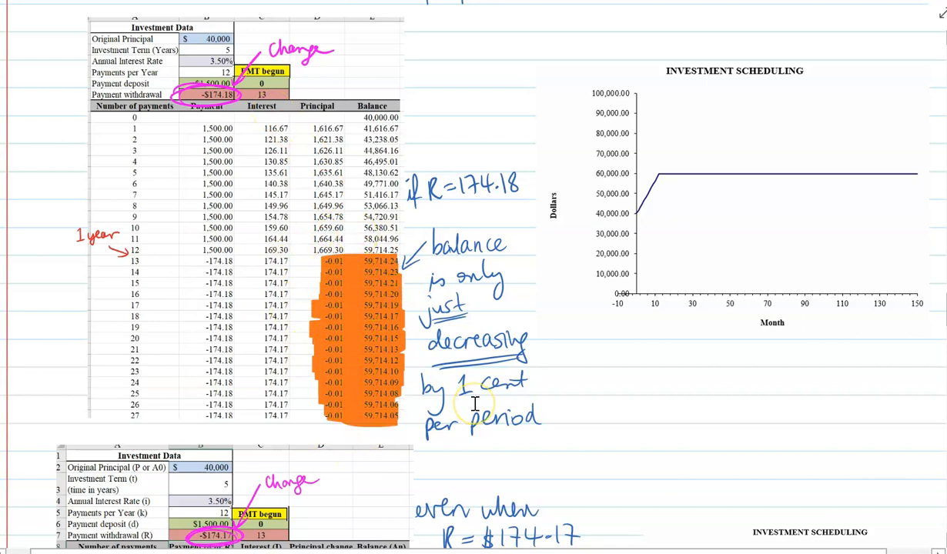
{"action": "scroll", "coordinate": [475, 404], "scroll_direction": "down", "scroll_amount": 5}
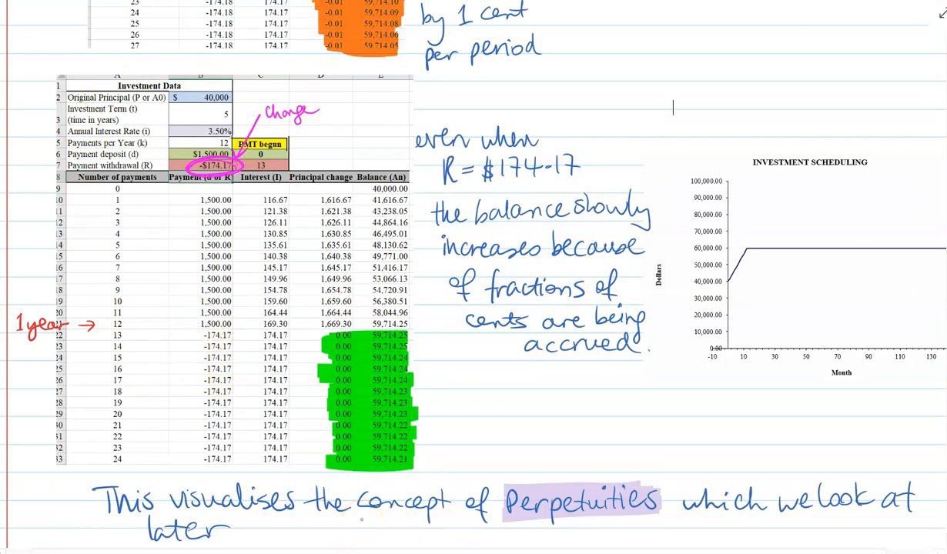
{"action": "scroll", "coordinate": [362, 520], "scroll_direction": "down", "scroll_amount": 1}
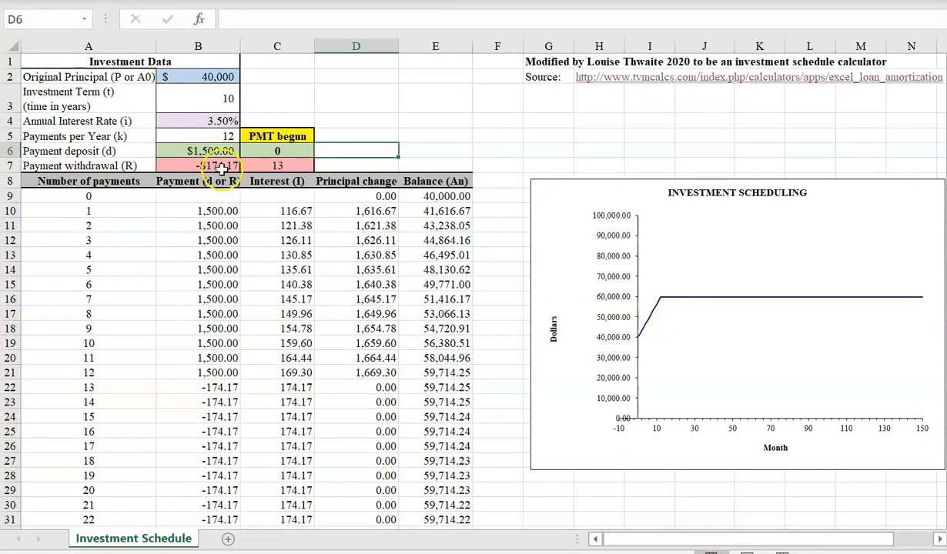
- Set the payment withdrawal back to the original -800 in the investment schedule
{"action": "left_click", "coordinate": [218, 166]}
{"action": "type", "text": "-"}
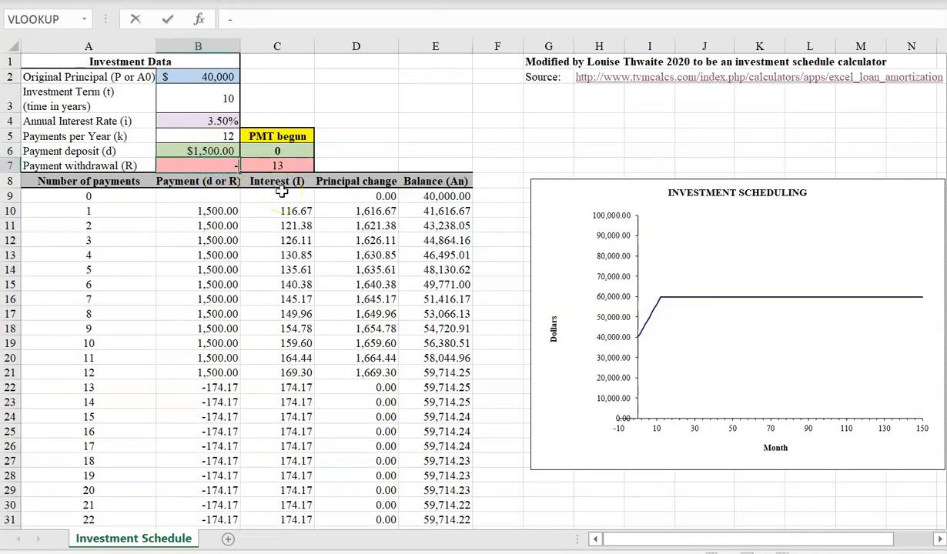
{"action": "type", "text": "$800"}
{"action": "key", "text": "Return"}
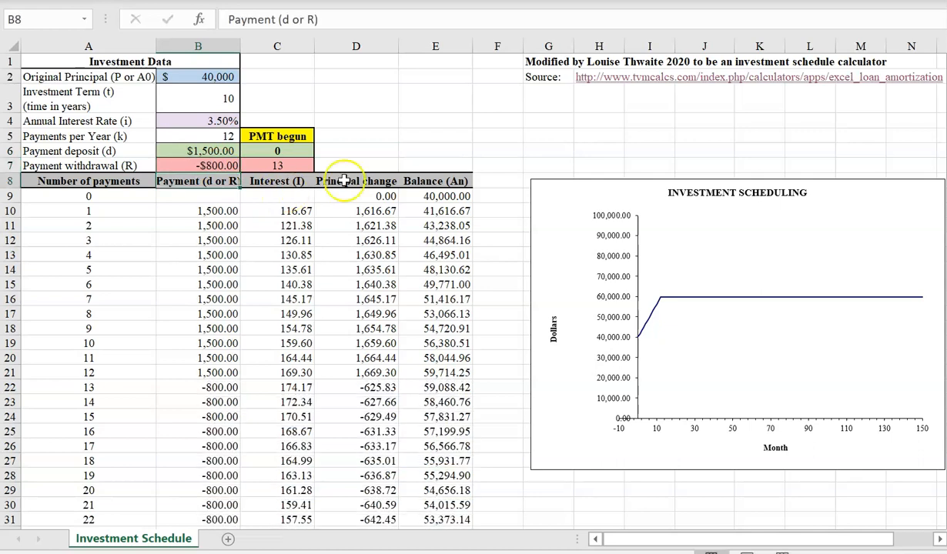
- Switch the schedule to 26 payments per year and start the withdrawals at payment 27
{"action": "left_click", "coordinate": [200, 135]}
{"action": "type", "text": "26"}
{"action": "key", "text": "Return"}
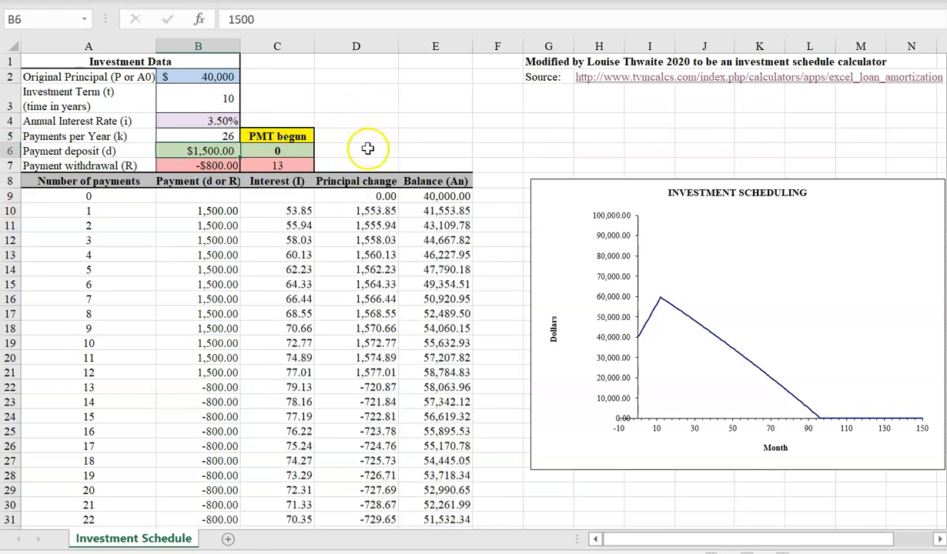
{"action": "left_click", "coordinate": [295, 165]}
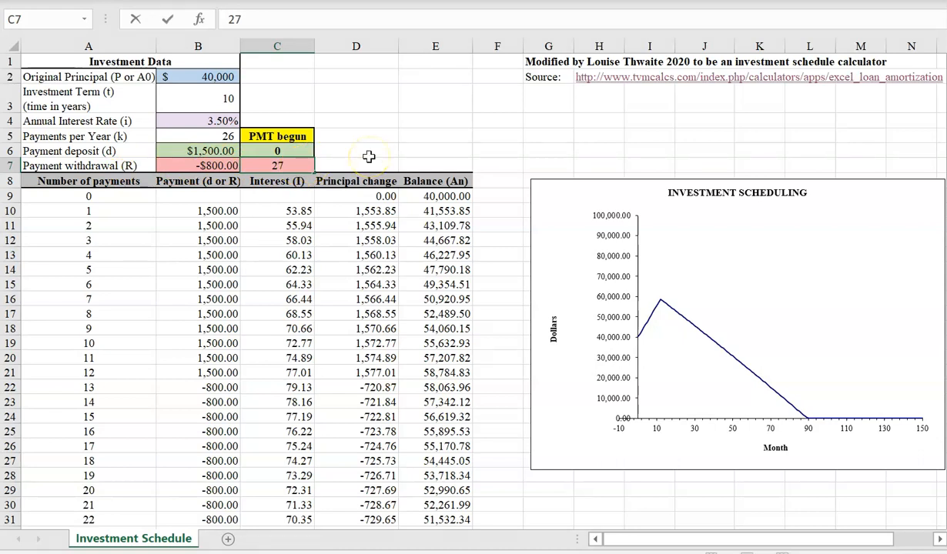
{"action": "key", "text": "Return"}
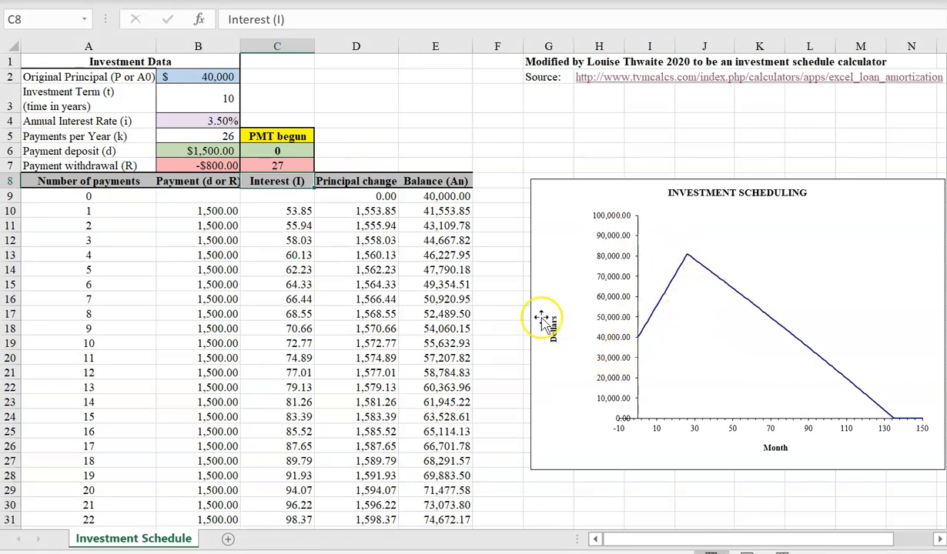
- Inspect the balance at payment 26 and compare it with the worked solution to part (c) in the notes
{"action": "scroll", "coordinate": [505, 277], "scroll_direction": "down", "scroll_amount": 2}
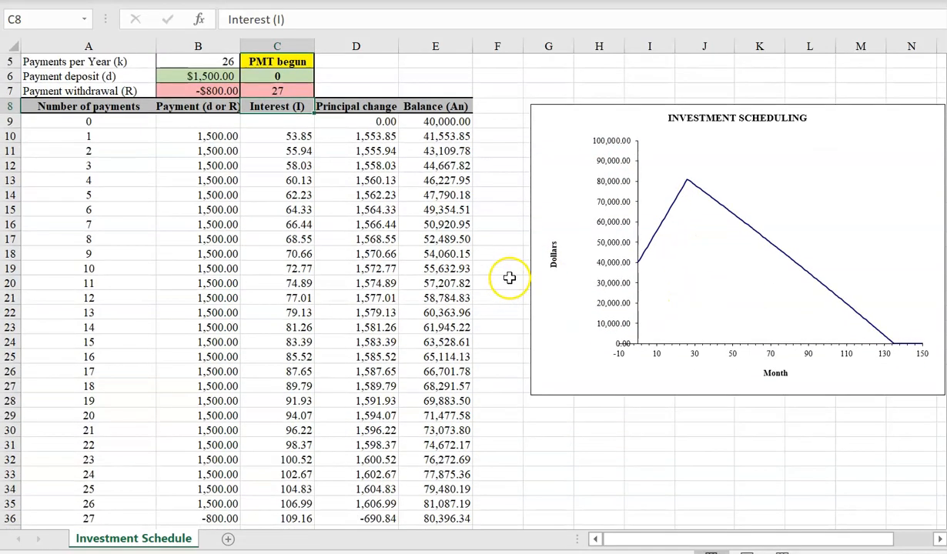
{"action": "scroll", "coordinate": [510, 279], "scroll_direction": "down", "scroll_amount": 4}
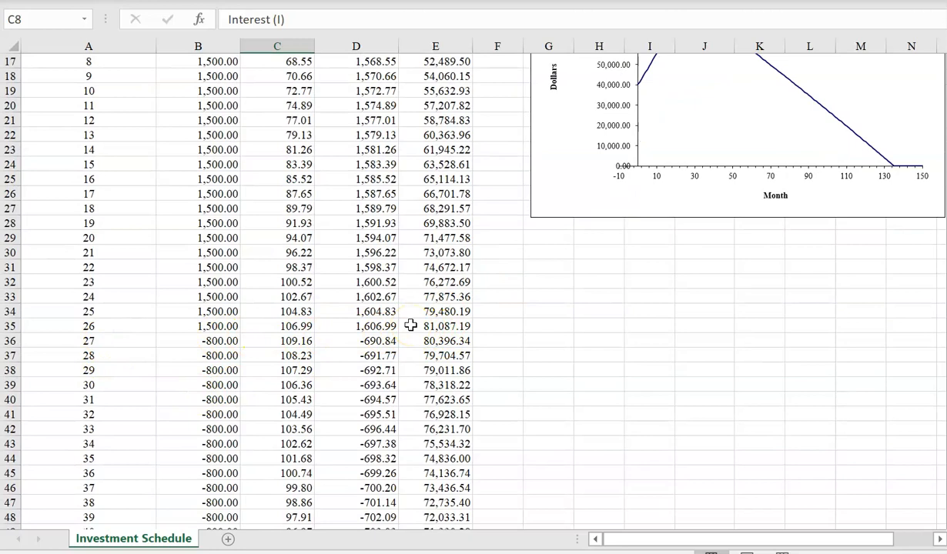
{"action": "left_click", "coordinate": [410, 325]}
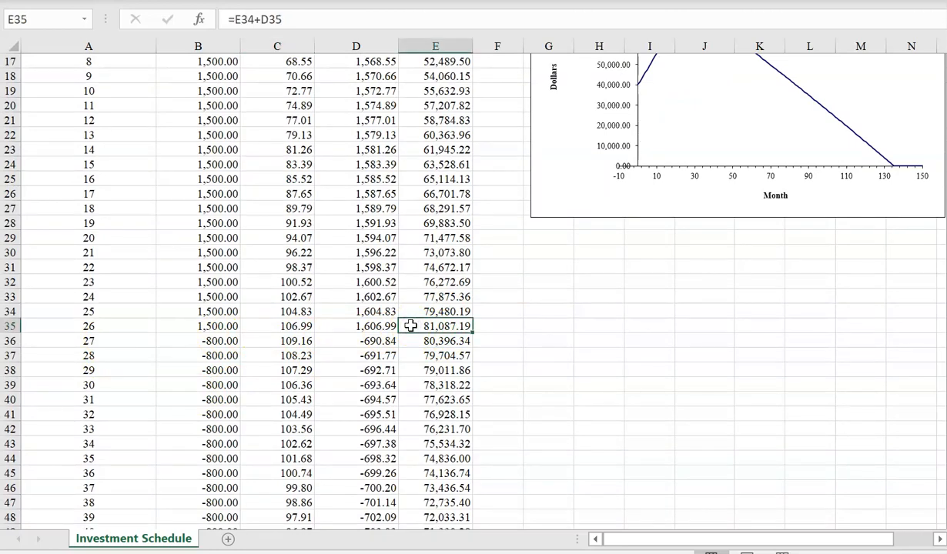
{"action": "scroll", "coordinate": [448, 231], "scroll_direction": "down", "scroll_amount": 20}
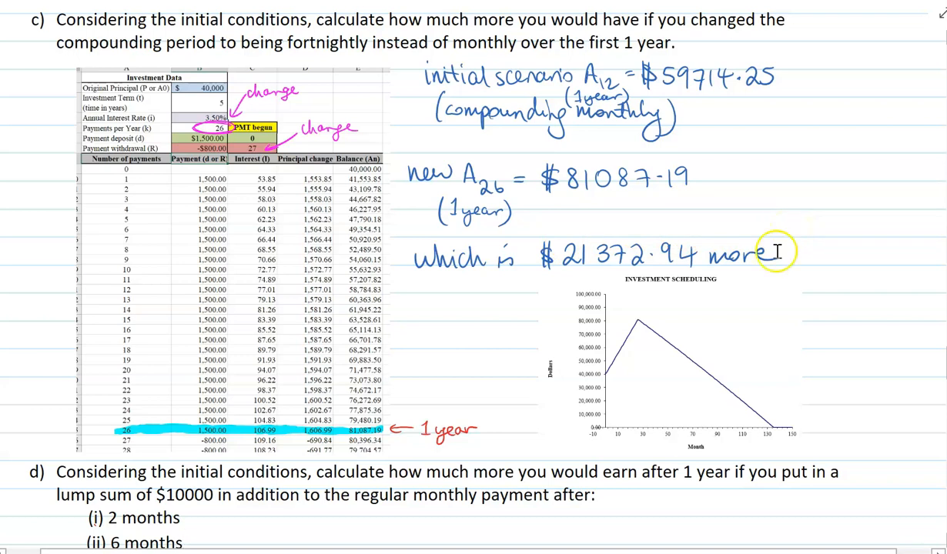
{"action": "scroll", "coordinate": [42, 312], "scroll_direction": "down", "scroll_amount": 1}
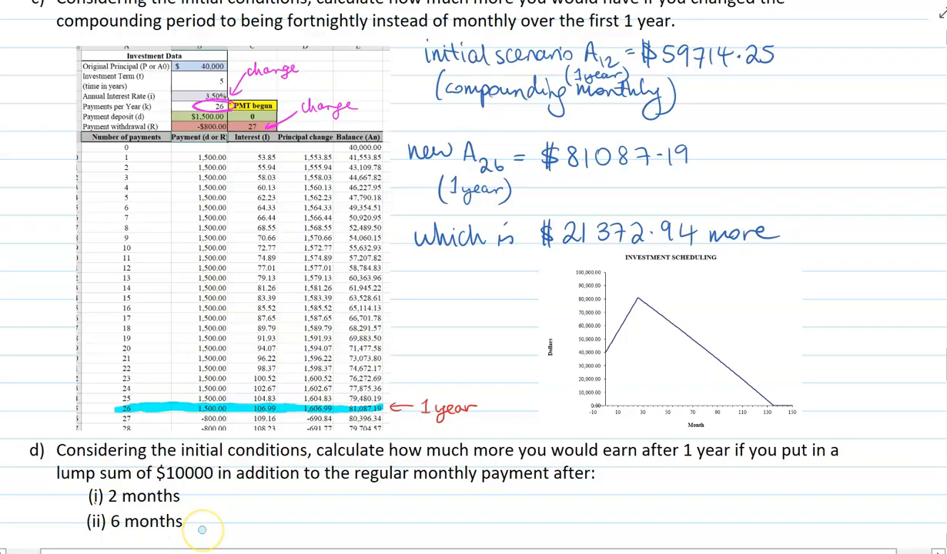
- Switch back to the spreadsheet and restore 12 payments per year with withdrawals starting at payment 13
{"action": "key", "text": "alt+Tab"}
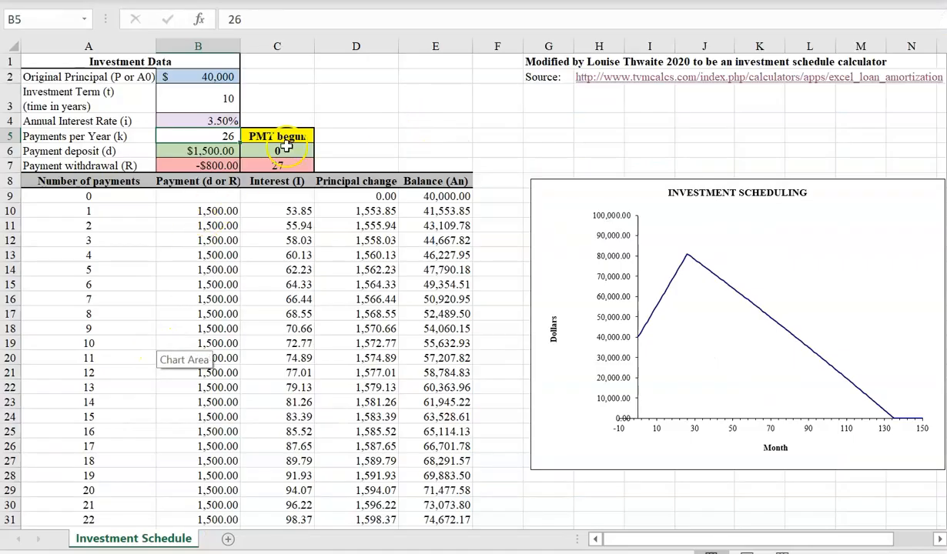
{"action": "type", "text": "12"}
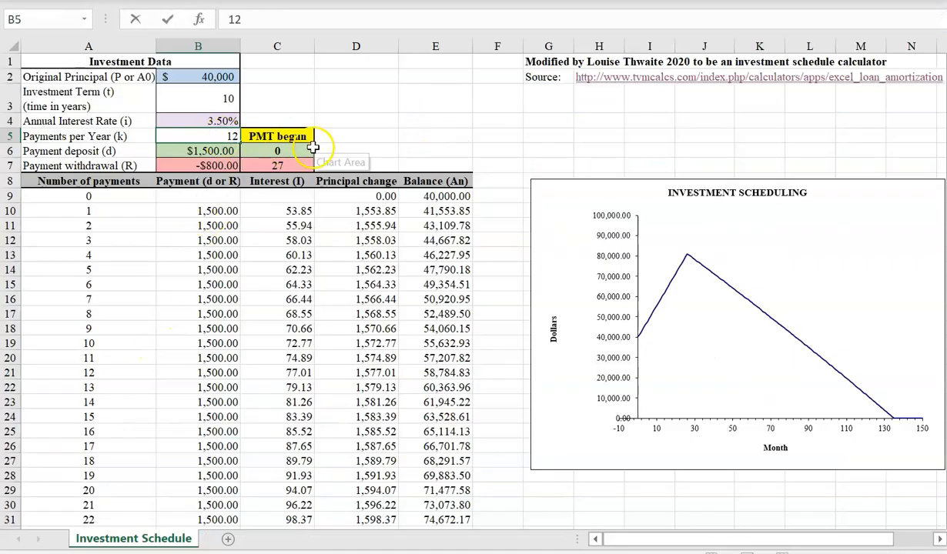
{"action": "left_click", "coordinate": [291, 166]}
{"action": "type", "text": "13"}
{"action": "key", "text": "Return"}
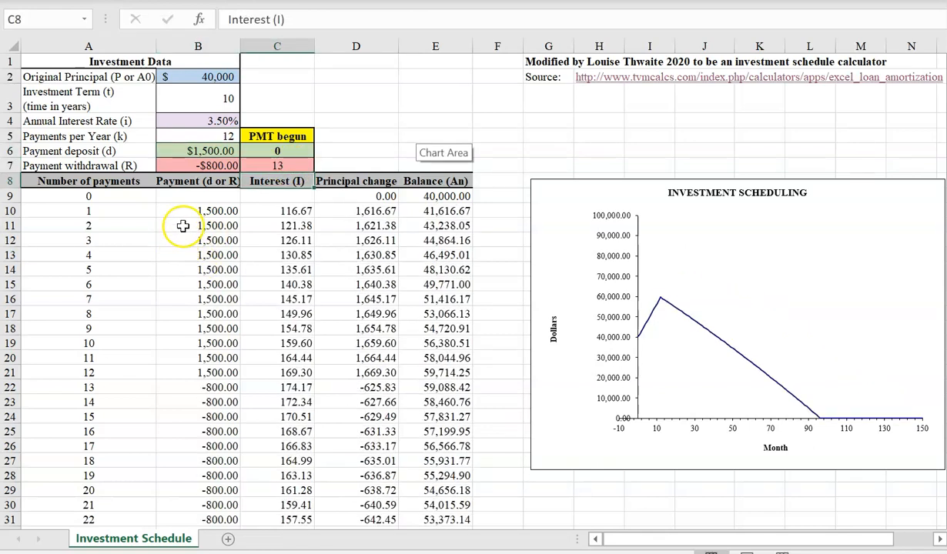
- Replace the formula for payment number 3 with a deposit of 11500 to include the $10000 lump sum
{"action": "left_click", "coordinate": [183, 240]}
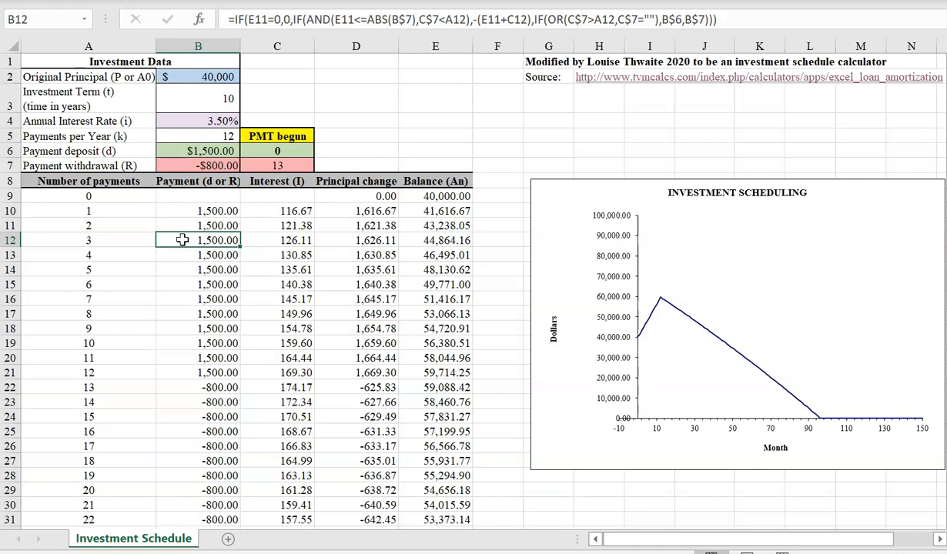
{"action": "double_click", "coordinate": [184, 240]}
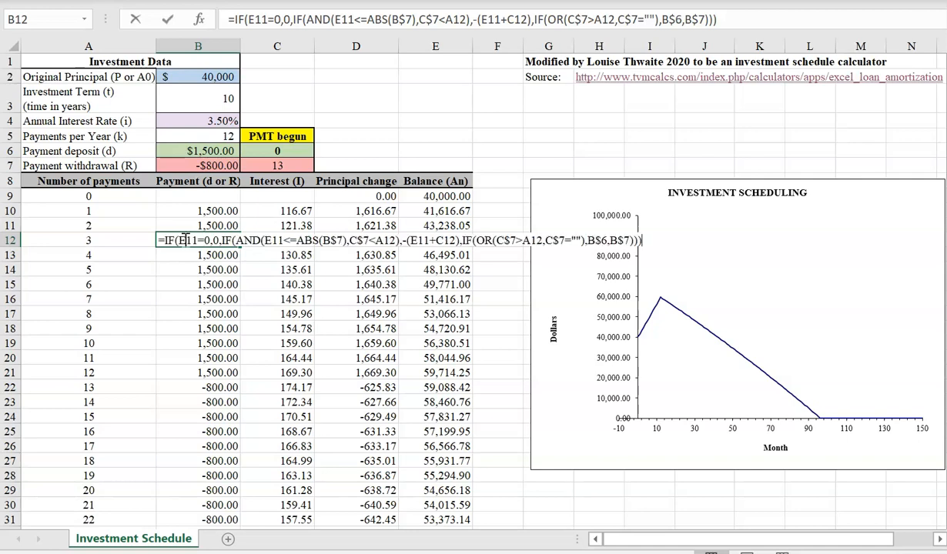
{"action": "type", "text": "11,"}
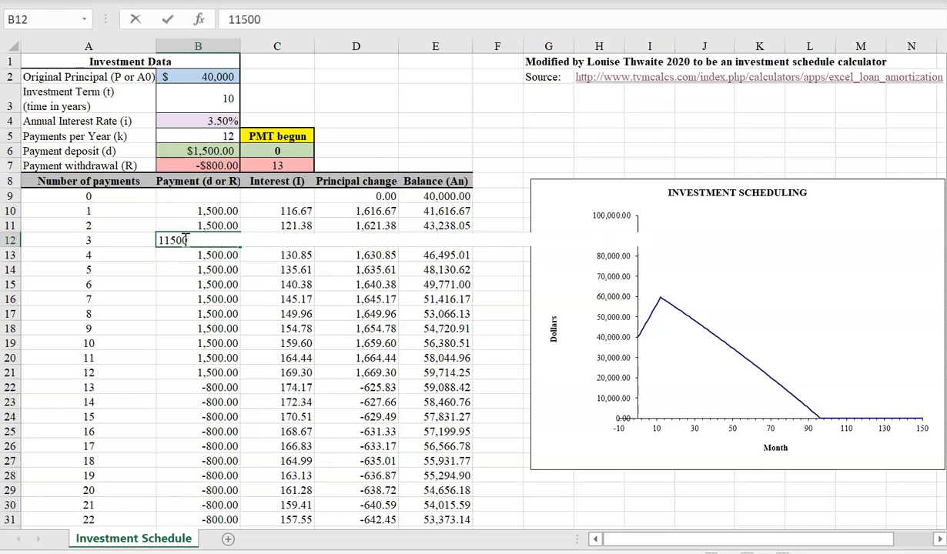
{"action": "type", "text": "500"}
{"action": "key", "text": "Return"}
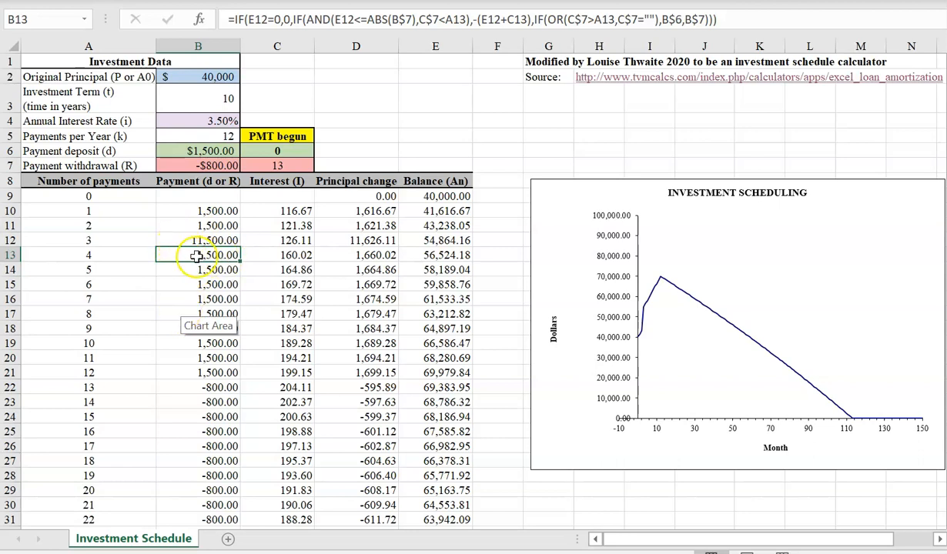
- Highlight the schedule row for payment 12 and examine the chart at the lump sum and at the peak balance
{"action": "left_click", "coordinate": [499, 344]}
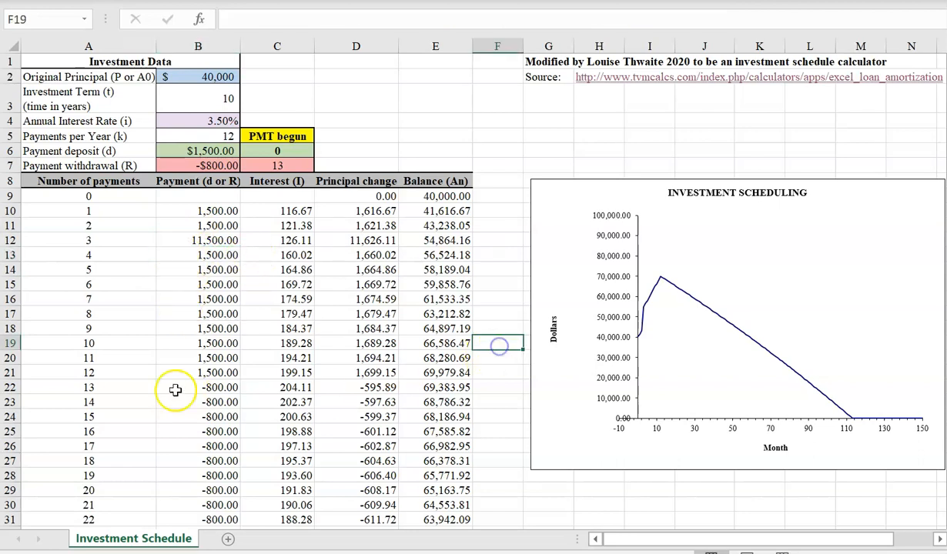
{"action": "left_click_drag", "start_coordinate": [196, 377], "coordinate": [462, 374]}
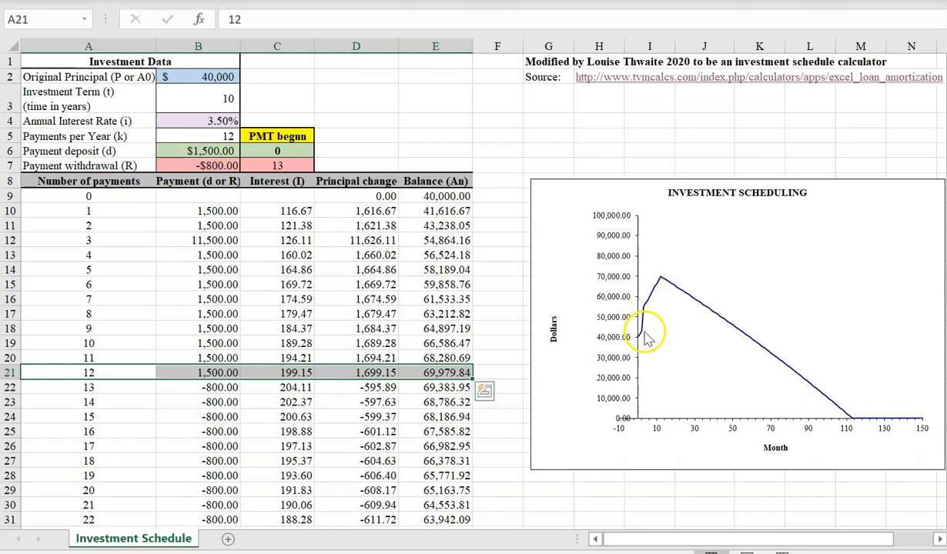
{"action": "mouse_move", "coordinate": [644, 312]}
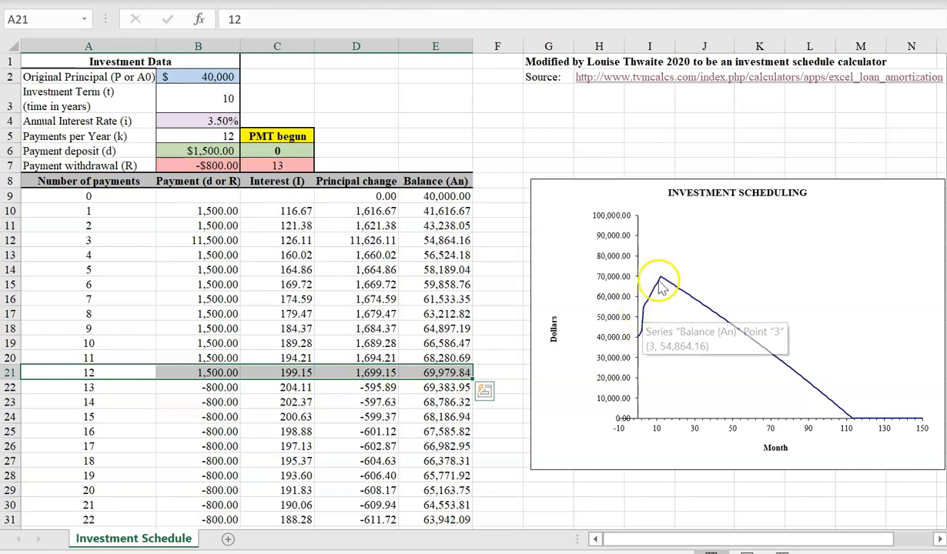
- Restore the regular deposit formula for payment 3 by filling it up from payment 4
{"action": "mouse_move", "coordinate": [663, 281]}
{"action": "left_click", "coordinate": [497, 226]}
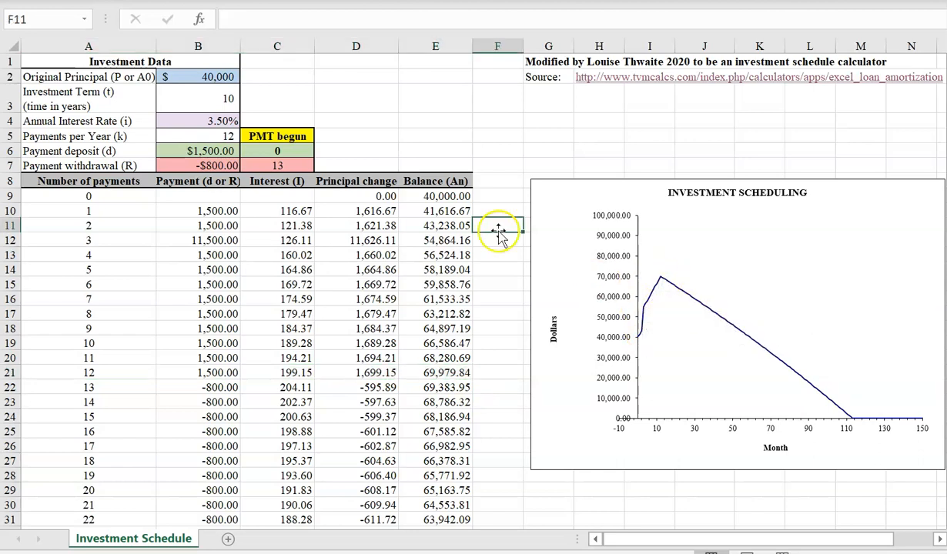
{"action": "left_click", "coordinate": [198, 254]}
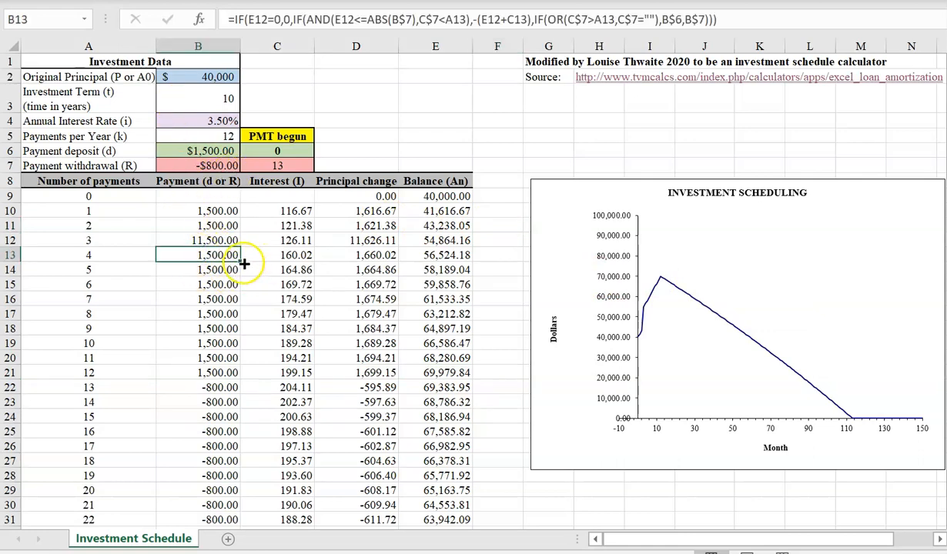
{"action": "left_click_drag", "start_coordinate": [240, 262], "coordinate": [240, 239]}
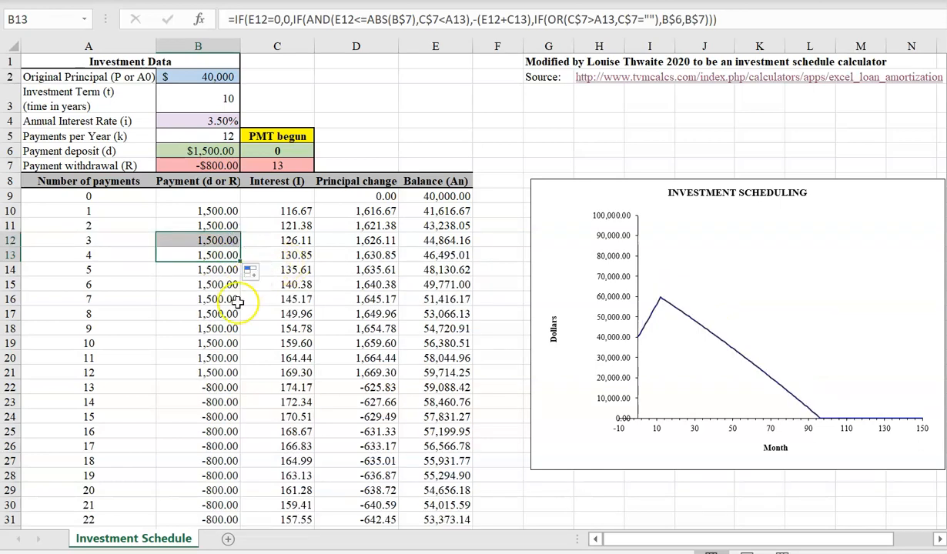
- Set the deposit for payment number 7 to 11500 to model the lump sum after 6 months
{"action": "left_click", "coordinate": [189, 301]}
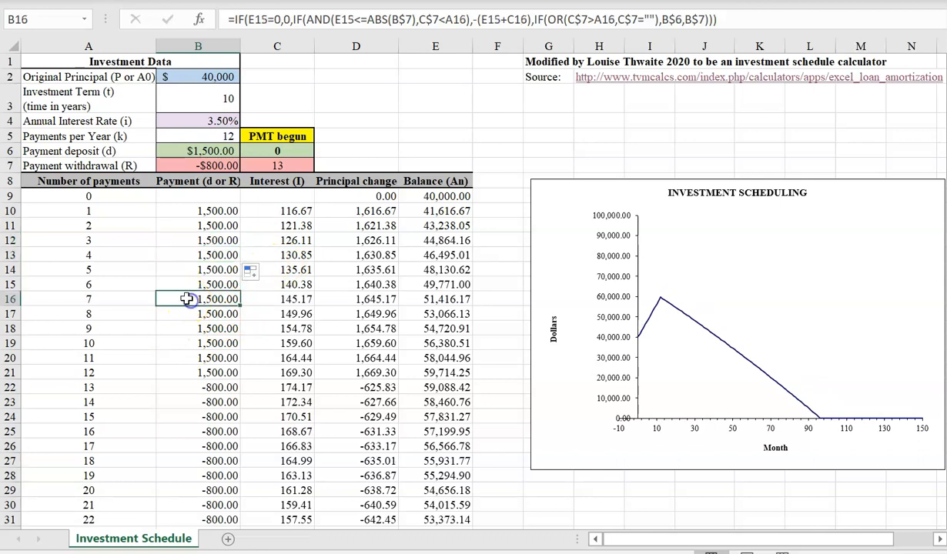
{"action": "type", "text": "11"}
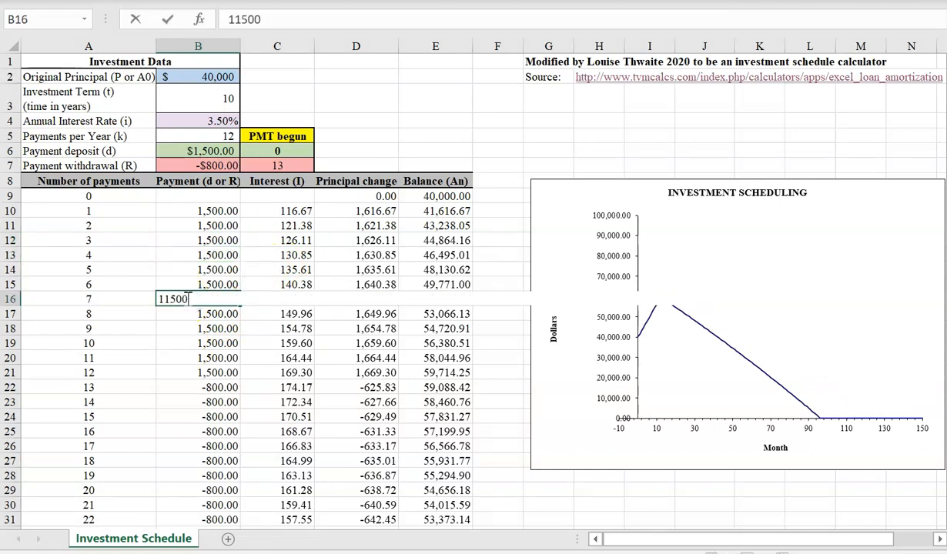
{"action": "key", "text": "Return"}
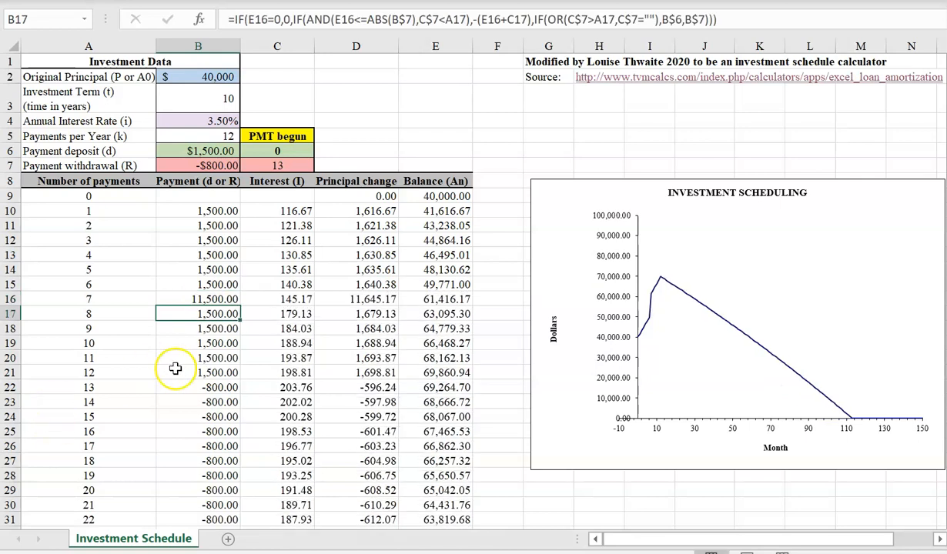
- Highlight the schedule row for payment 12, and review the handwritten lump-sum comparison notes down to question e
{"action": "left_click_drag", "start_coordinate": [115, 372], "coordinate": [456, 373]}
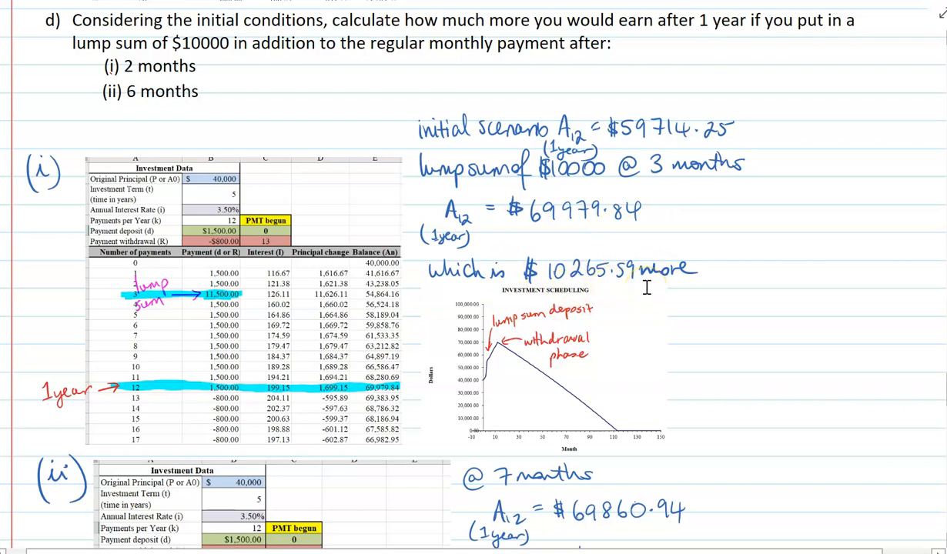
{"action": "scroll", "coordinate": [894, 351], "scroll_direction": "down", "scroll_amount": 5}
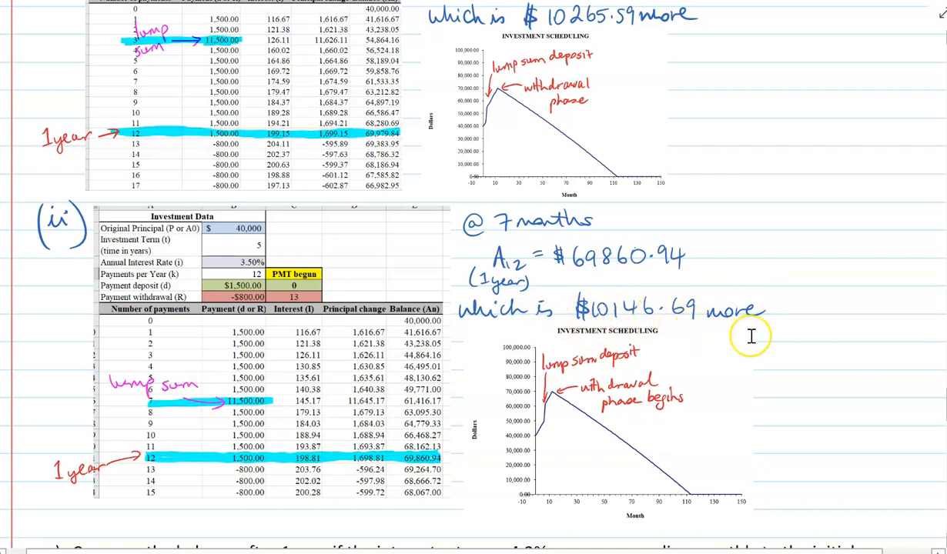
{"action": "scroll", "coordinate": [751, 335], "scroll_direction": "down", "scroll_amount": 1}
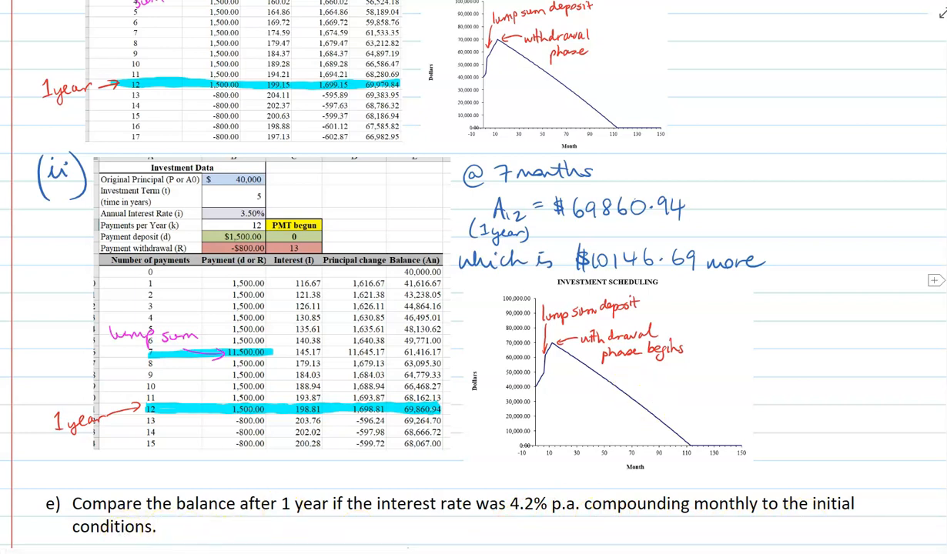
- Switch back to the Excel investment schedule, set the annual interest rate to 4.2%, and highlight the row for payment 12
{"action": "key", "text": "alt+Tab"}
{"action": "left_click", "coordinate": [307, 100]}
{"action": "left_click", "coordinate": [196, 124]}
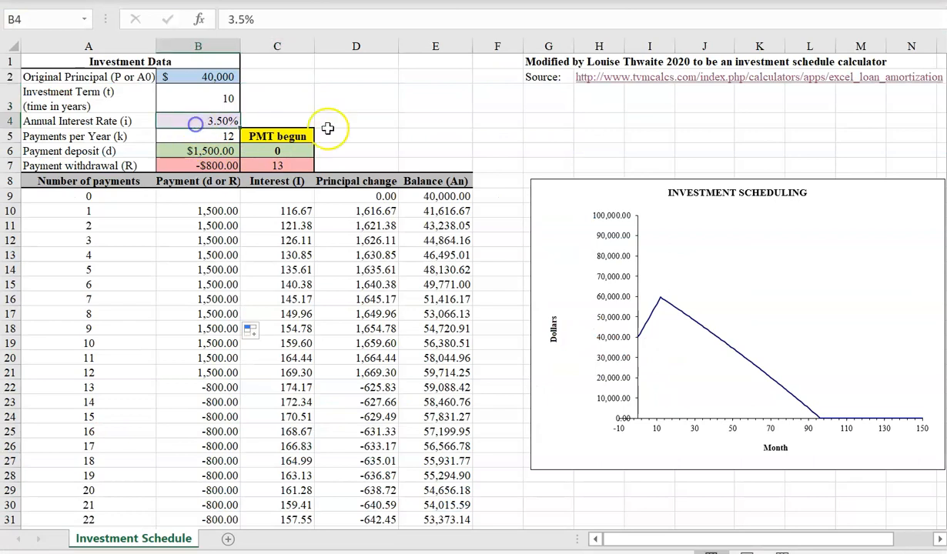
{"action": "type", "text": "4"}
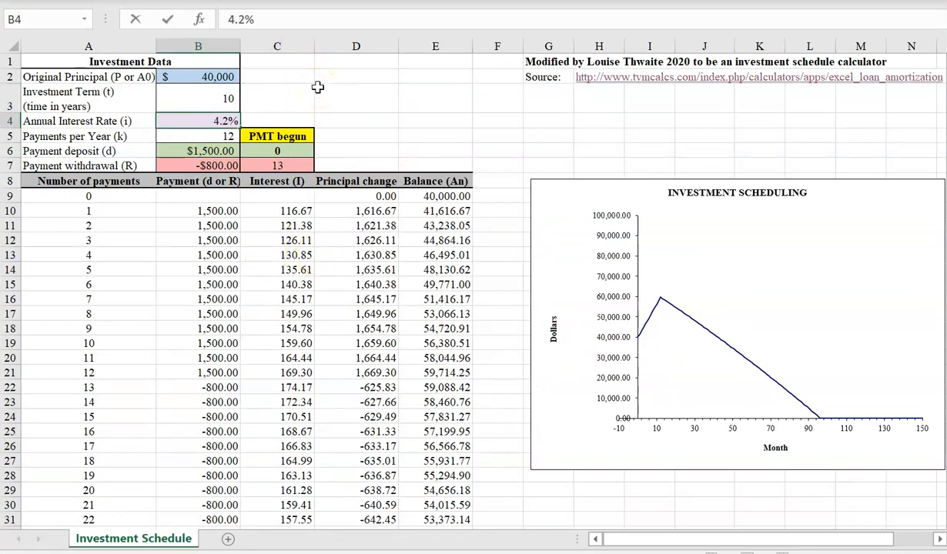
{"action": "type", "text": ".2"}
{"action": "key", "text": "Return"}
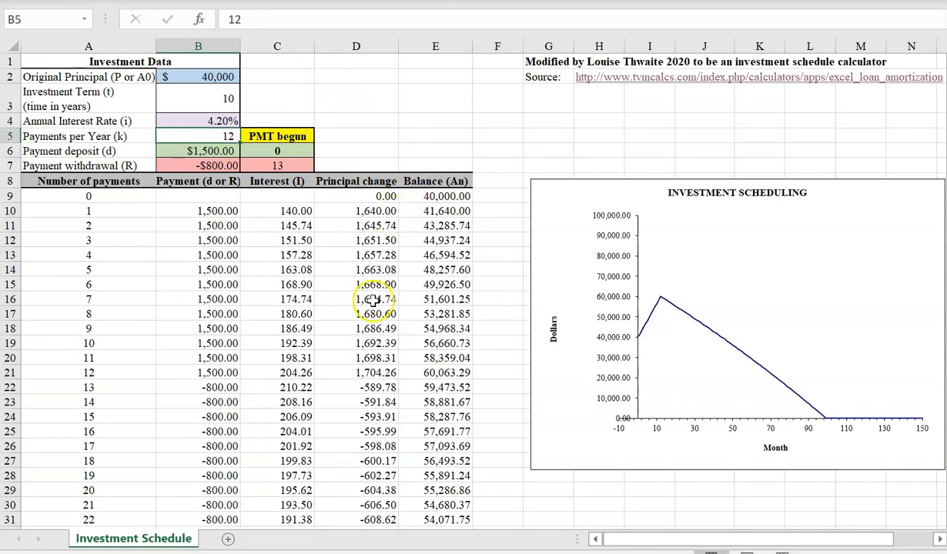
{"action": "left_click_drag", "start_coordinate": [132, 368], "coordinate": [420, 368]}
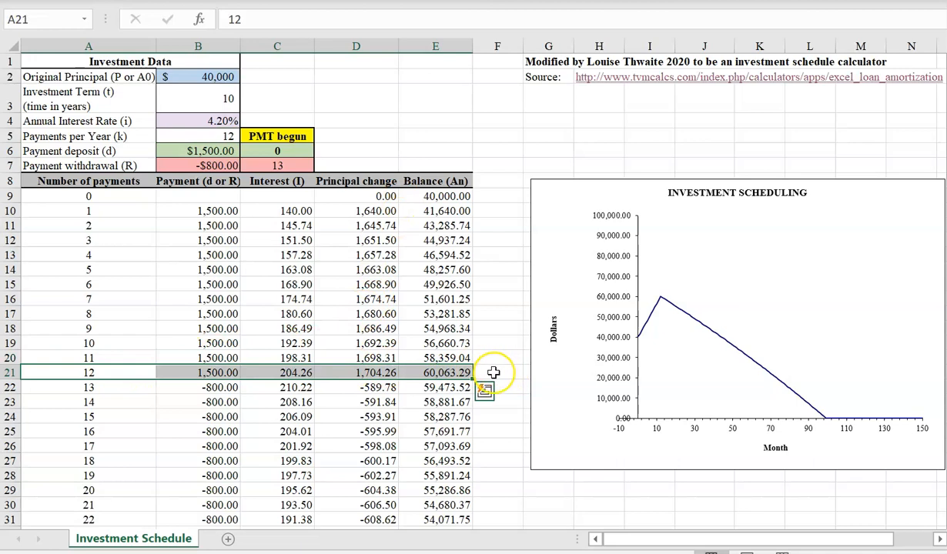